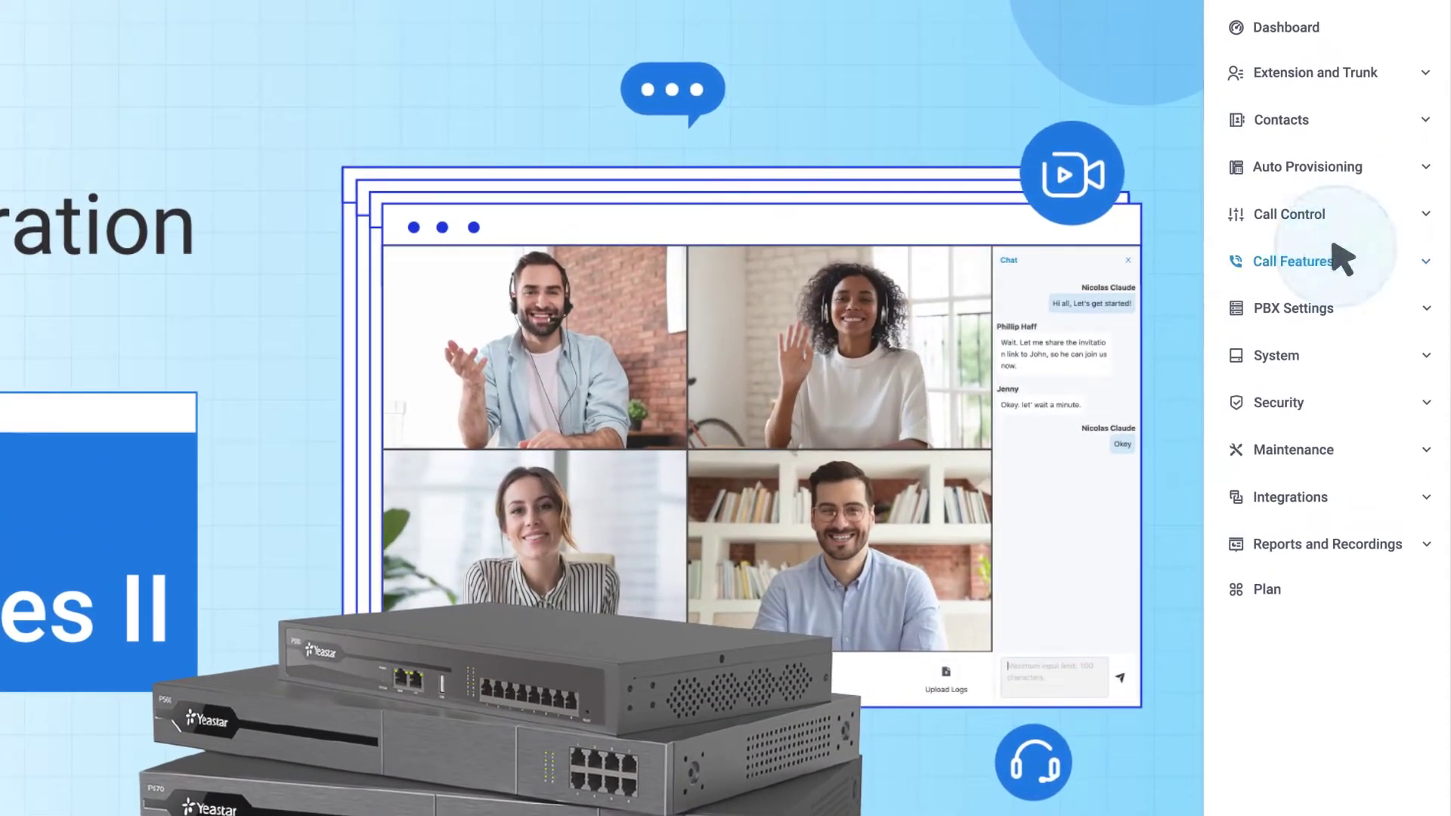
Expand Call Features in the sidebar and go to the Voicemail page.
left_click(1365, 242)
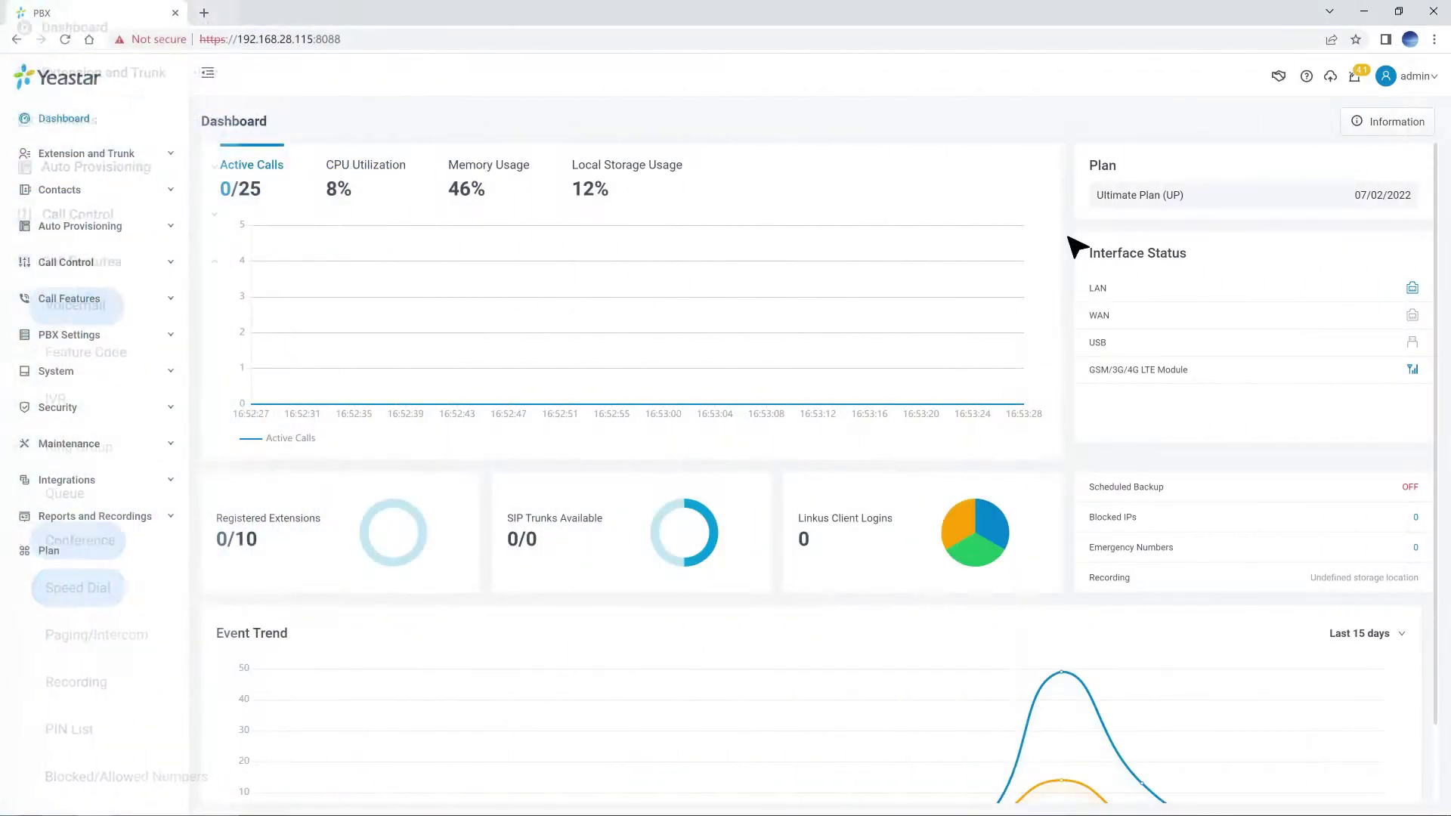
left_click(157, 300)
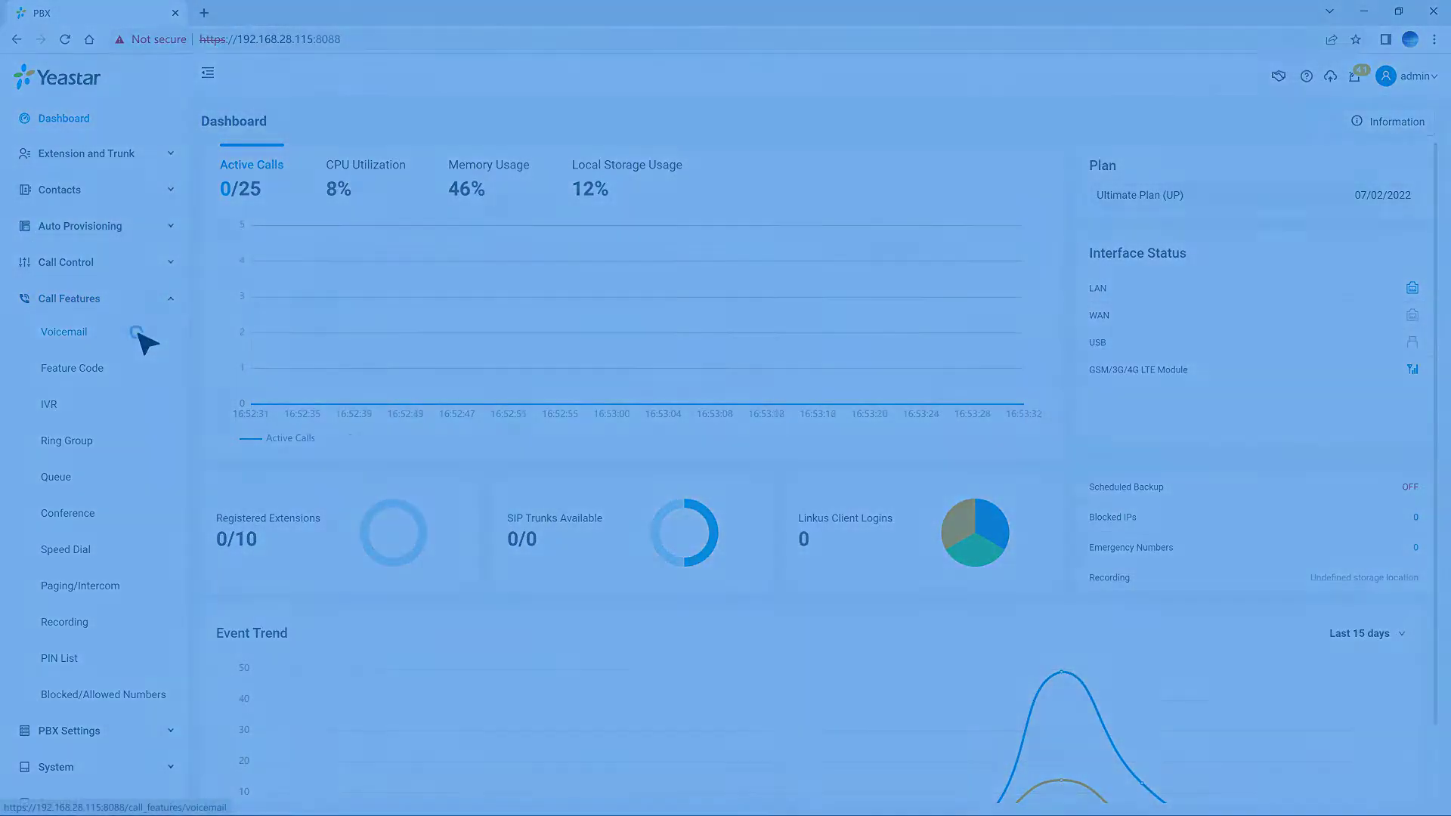
left_click(143, 332)
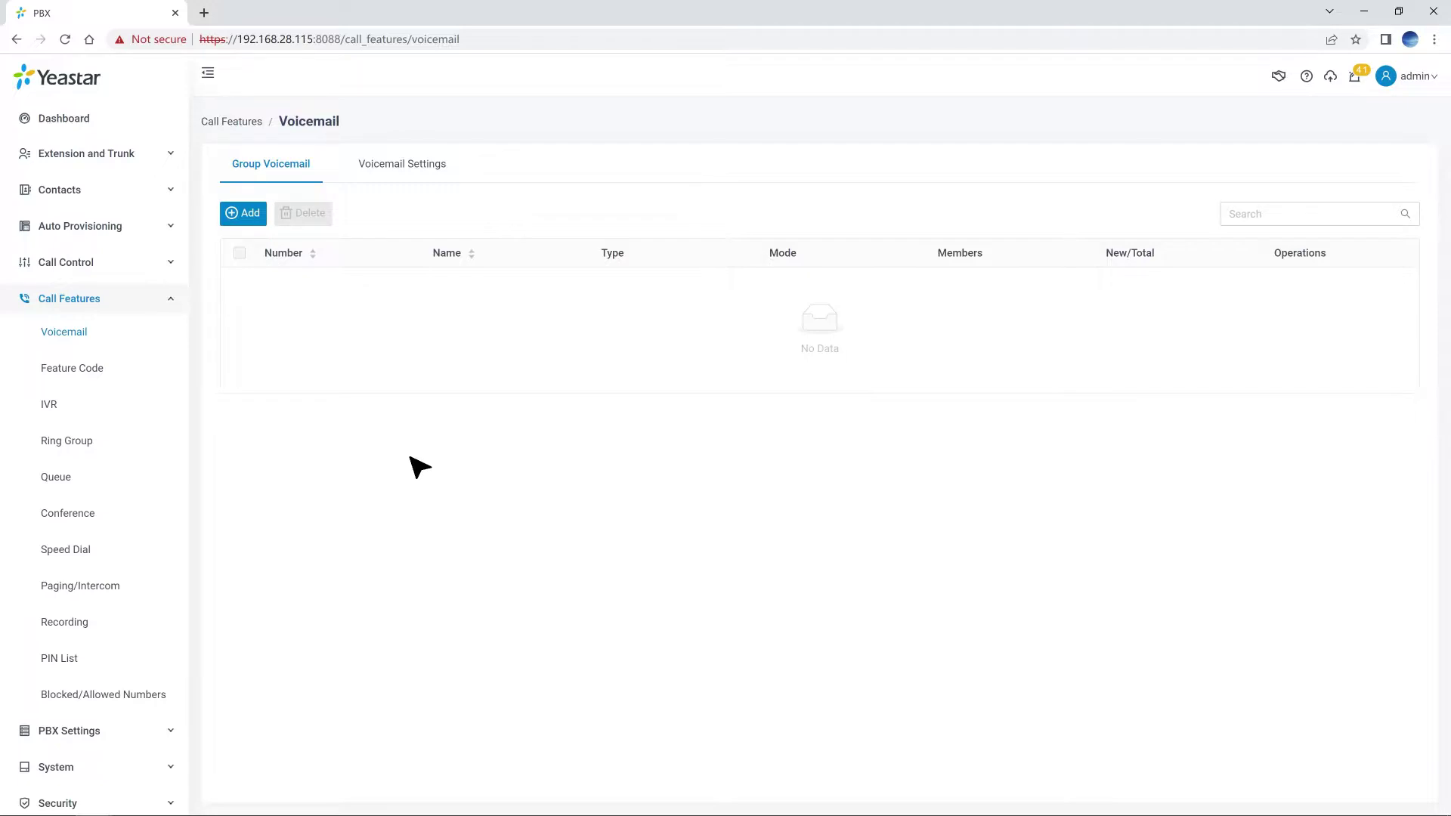
Add a new group voicemail and set its type to Custom.
left_click(243, 219)
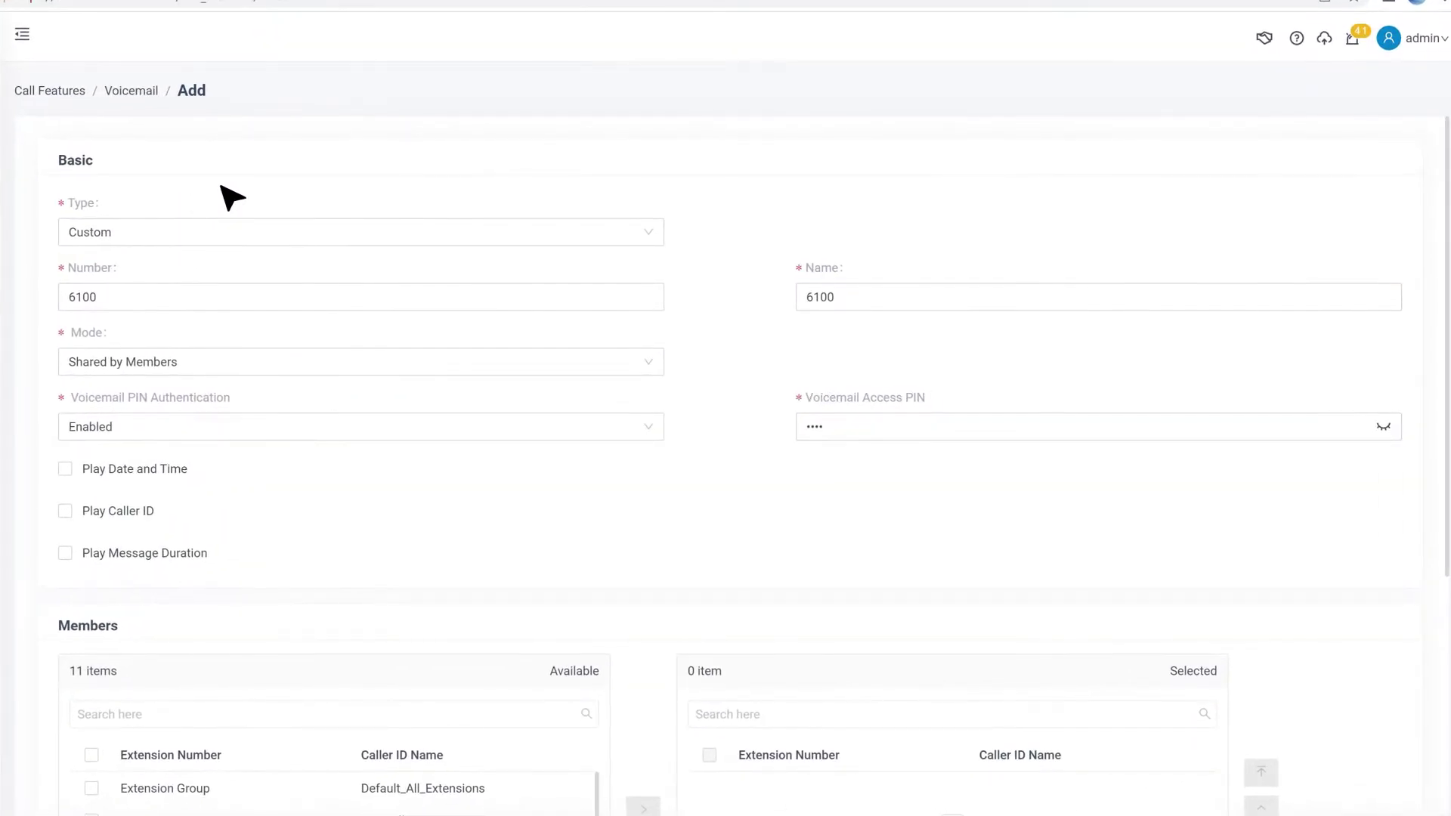
left_click(653, 236)
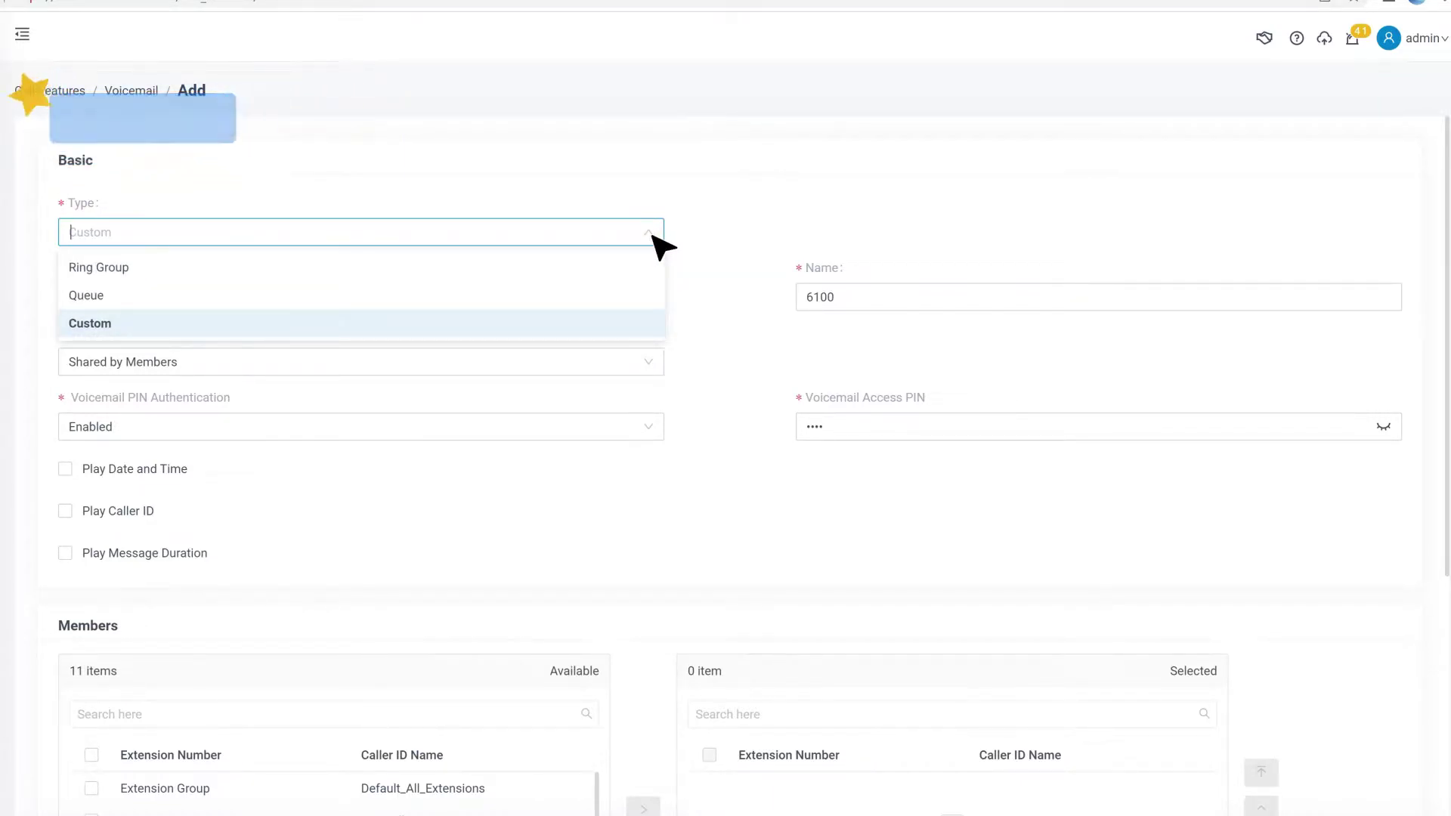
left_click(633, 299)
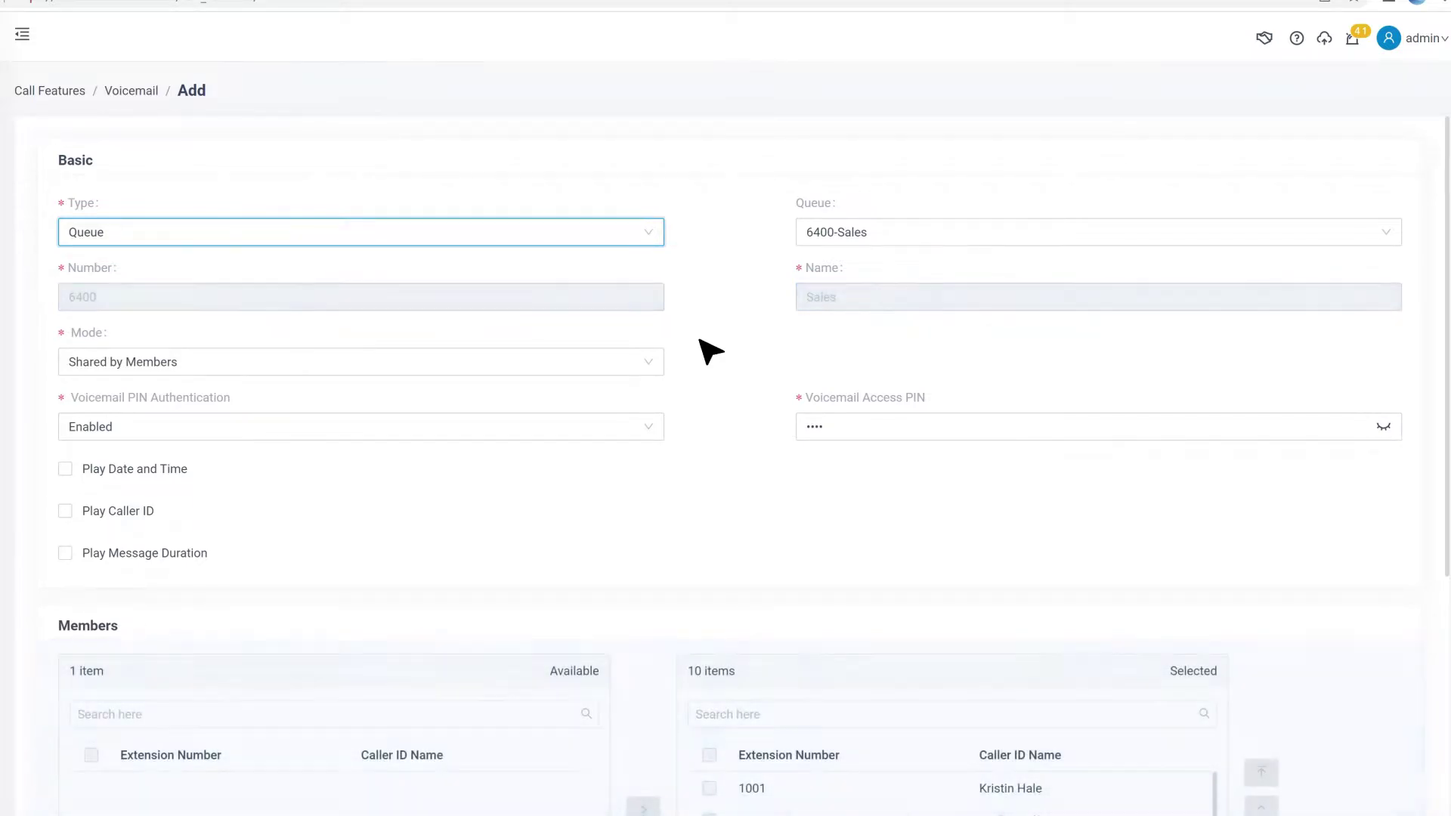
left_click(656, 242)
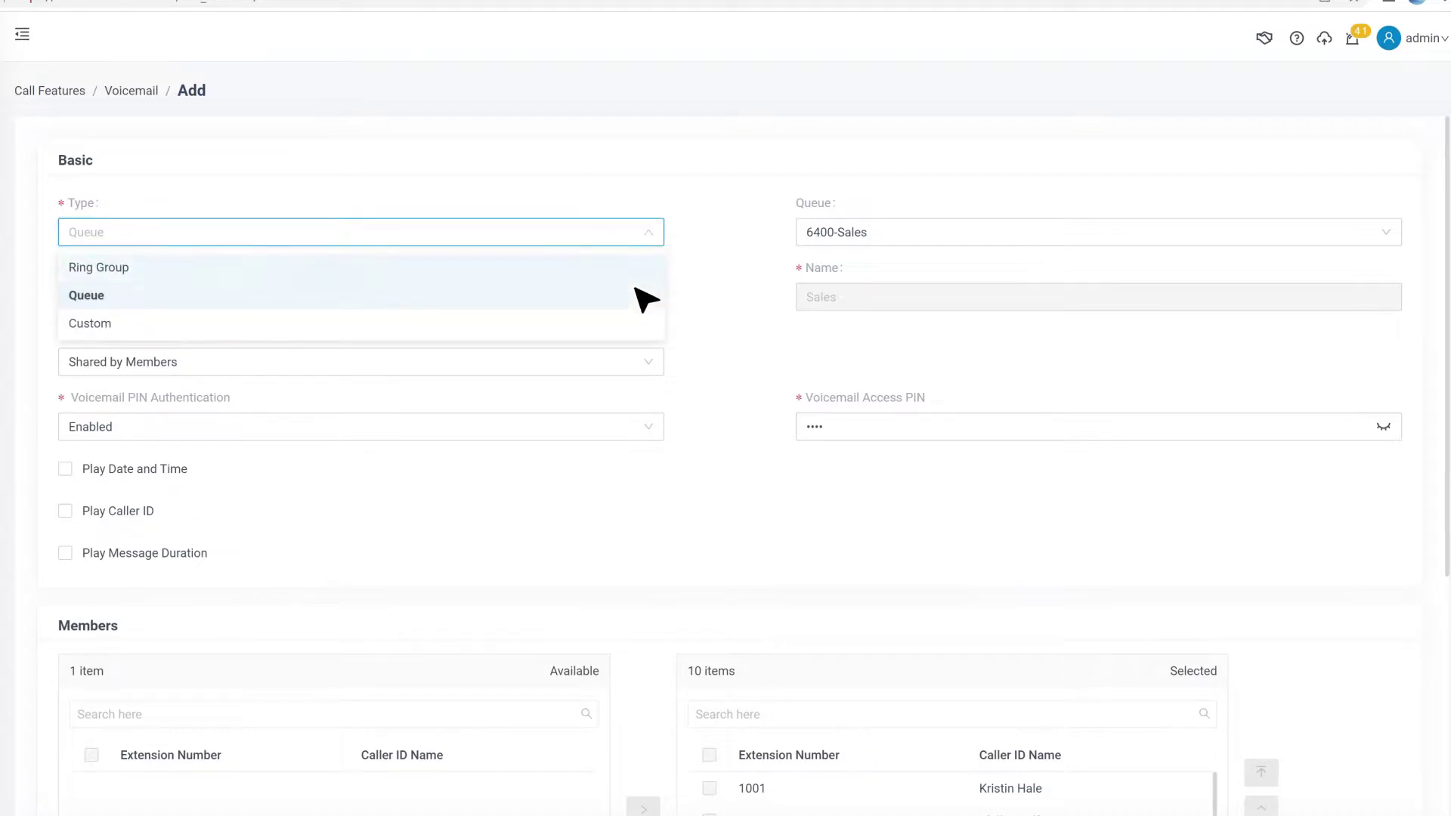
left_click(648, 325)
Add the all-extensions Extension Group as members and confirm number and name 6100.
scroll(702, 414, "down", 3)
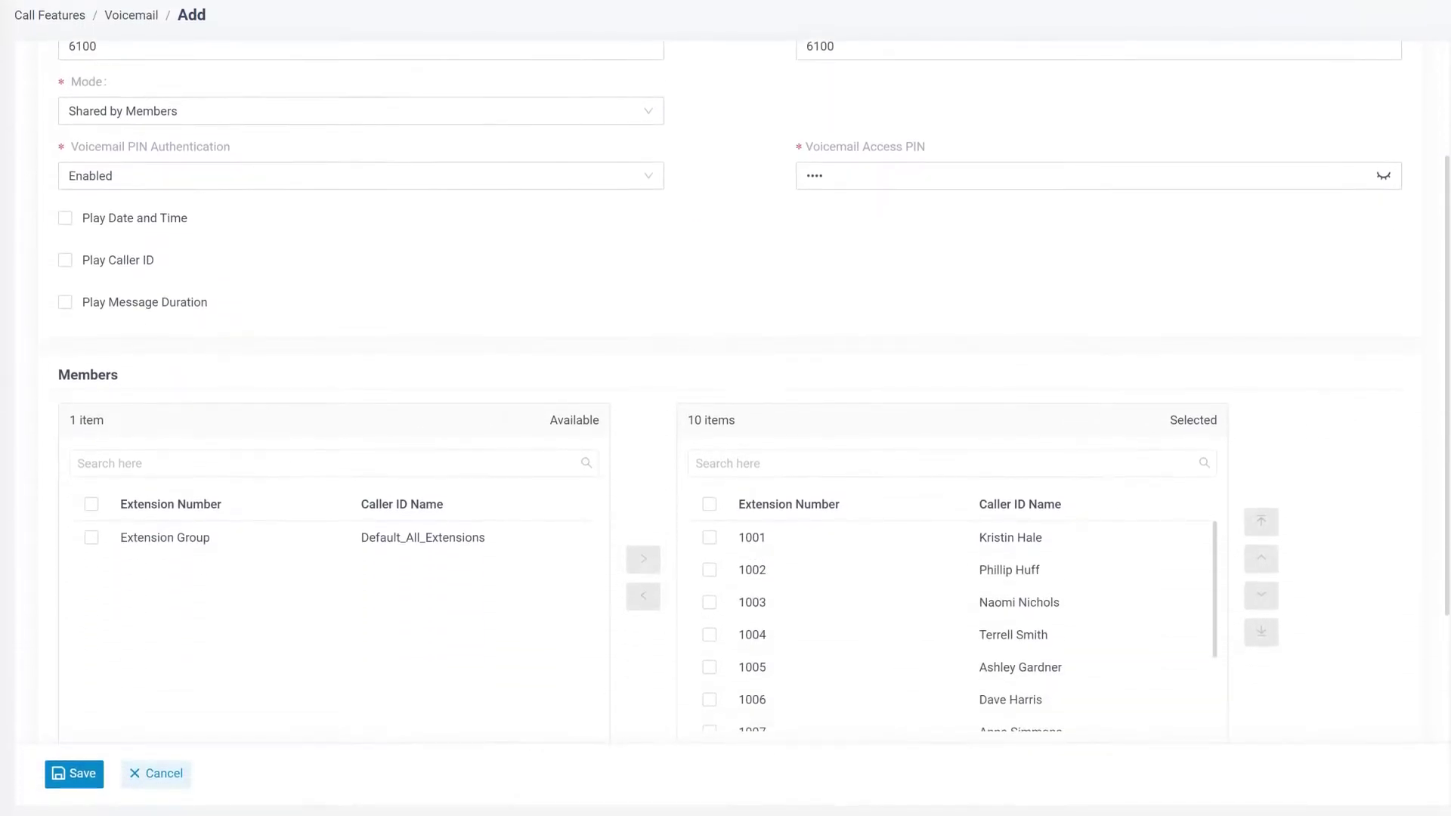
left_click(91, 537)
left_click(643, 560)
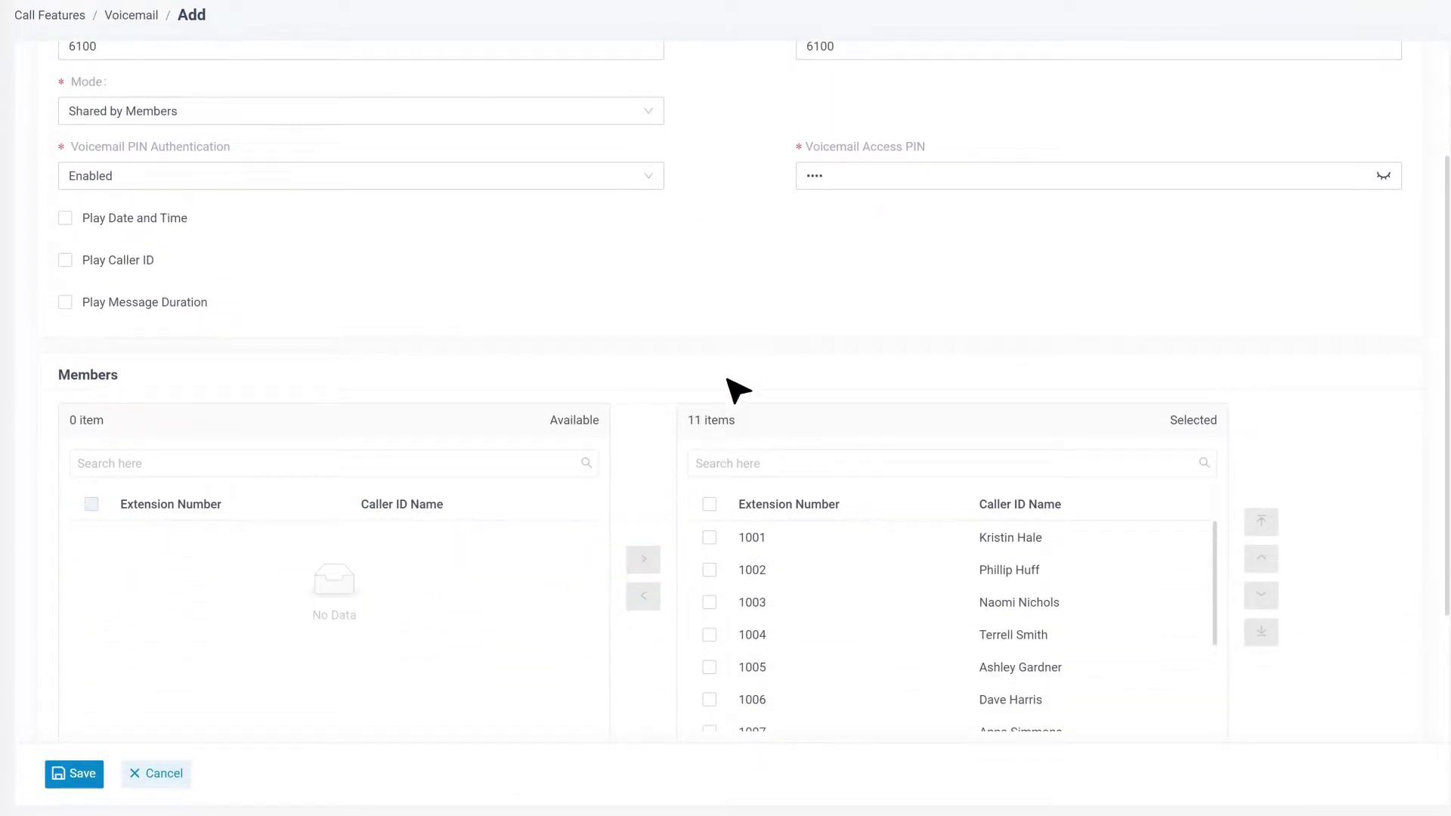
scroll(735, 330, "up", 3)
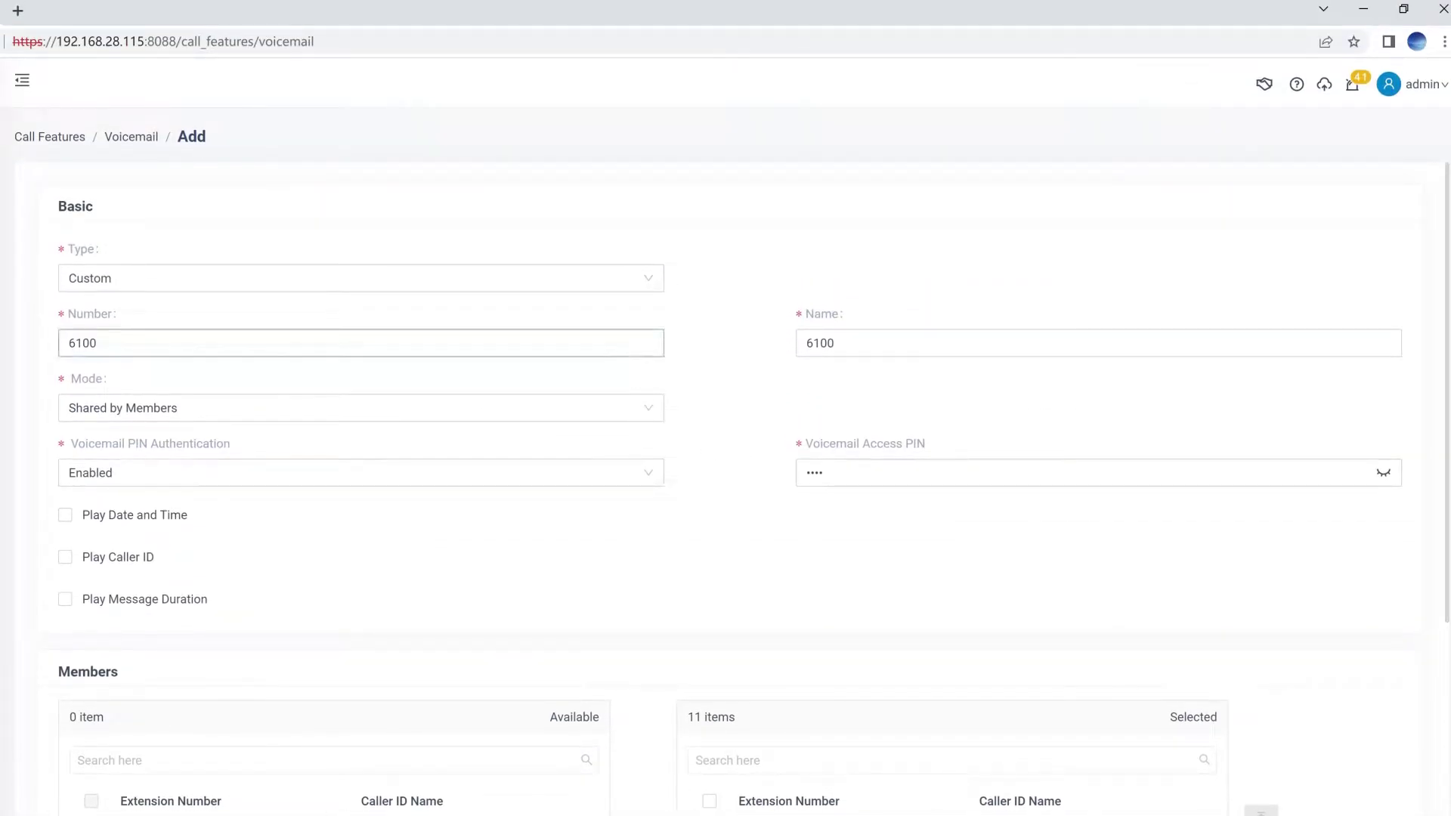
left_click(552, 341)
left_click(933, 342)
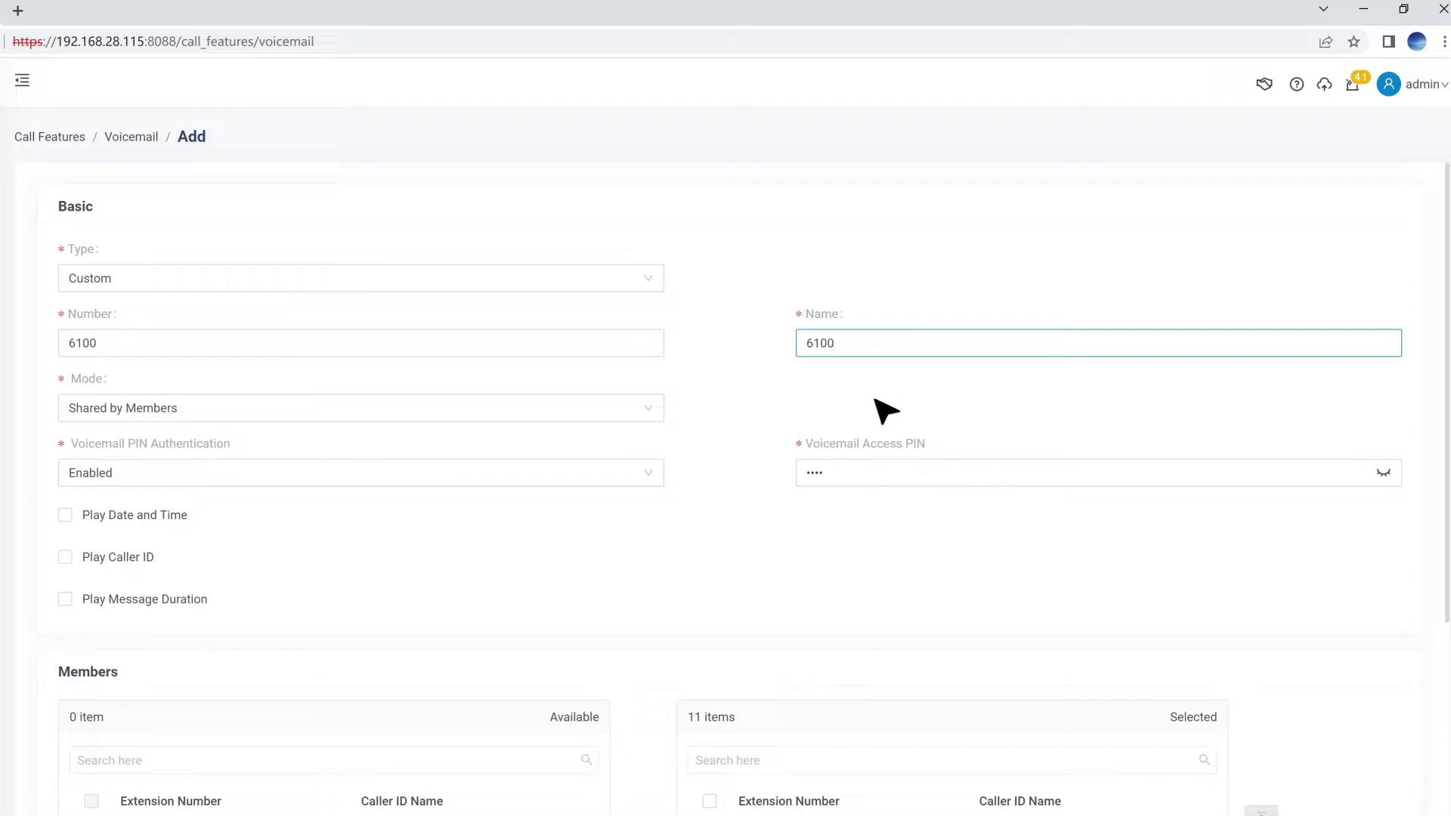
Set the group voicemail mode to Broadcast to Members.
left_click(653, 411)
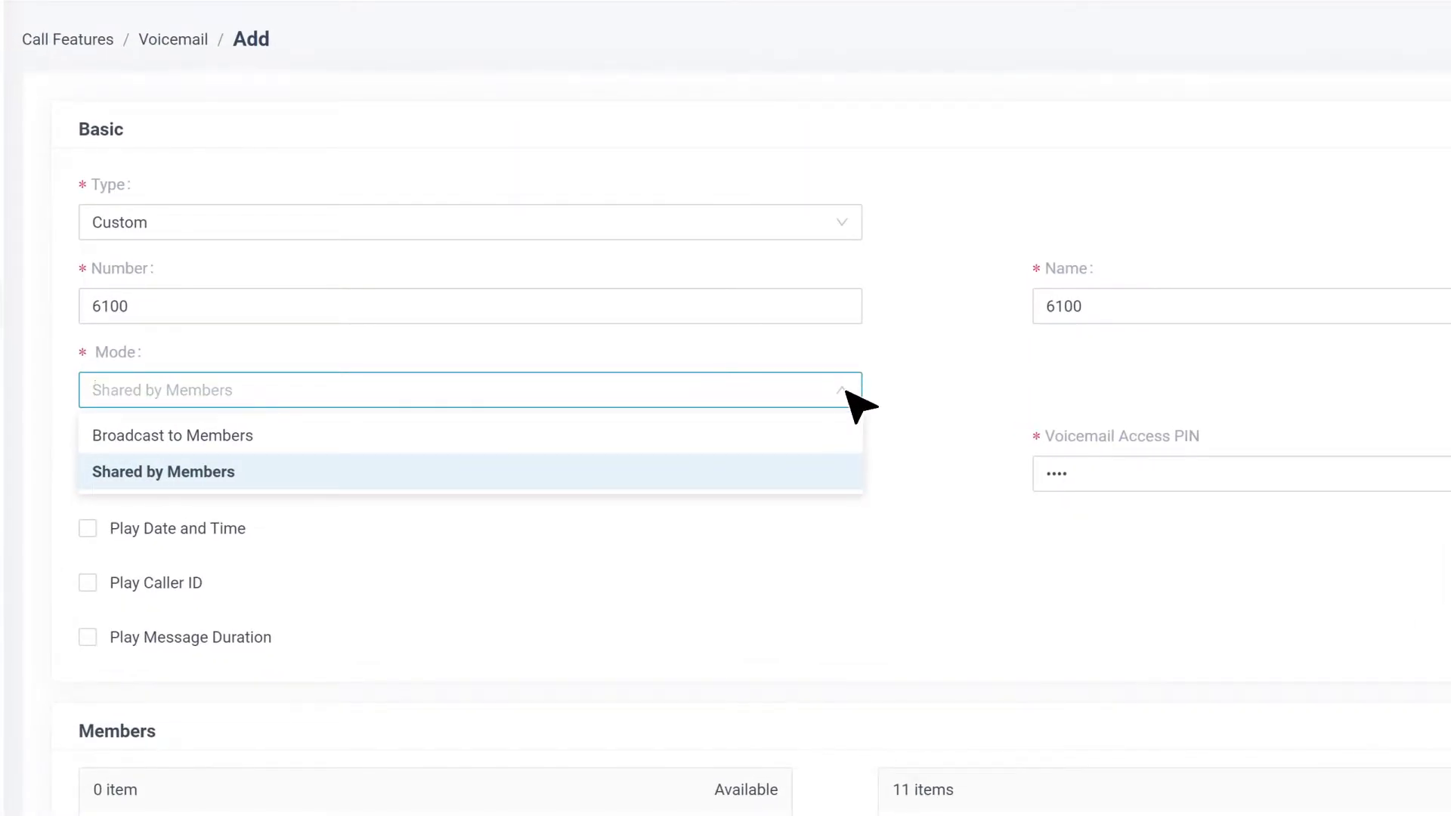
left_click(819, 473)
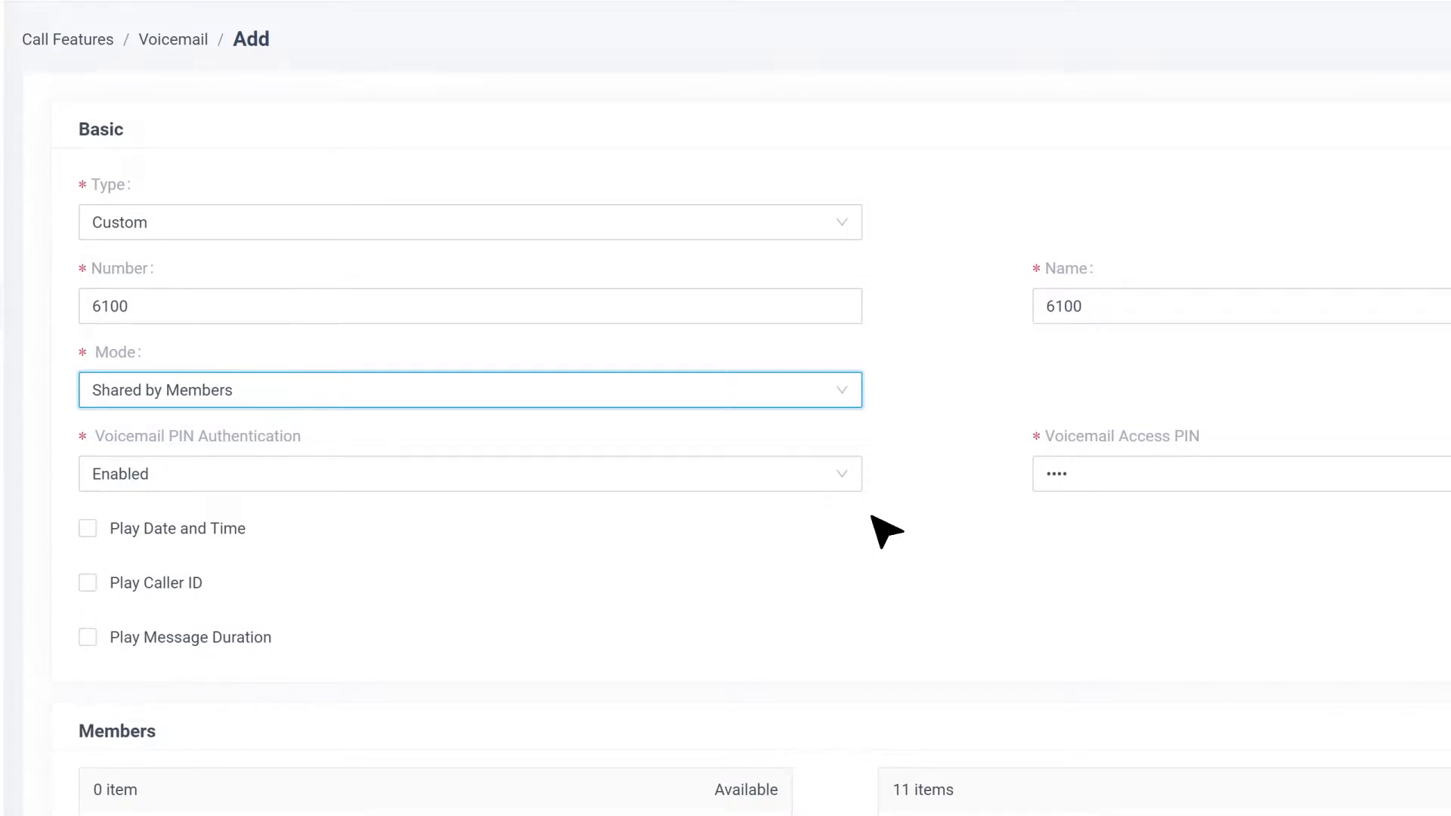
left_click(846, 391)
left_click(831, 444)
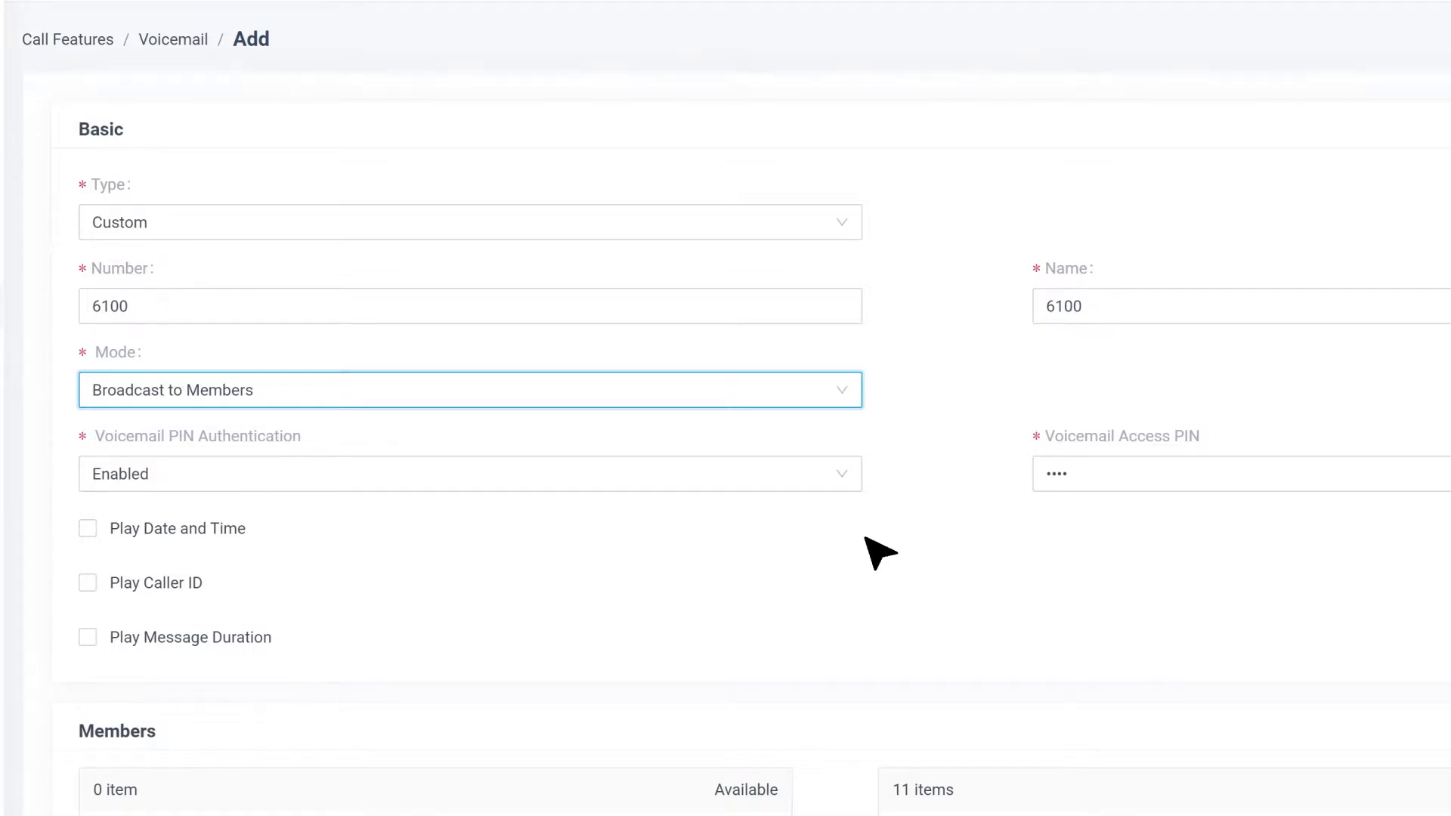
Keep Voicemail PIN Authentication enabled and the greeting on [Follow System].
scroll(871, 499, "down", 1)
left_click(846, 412)
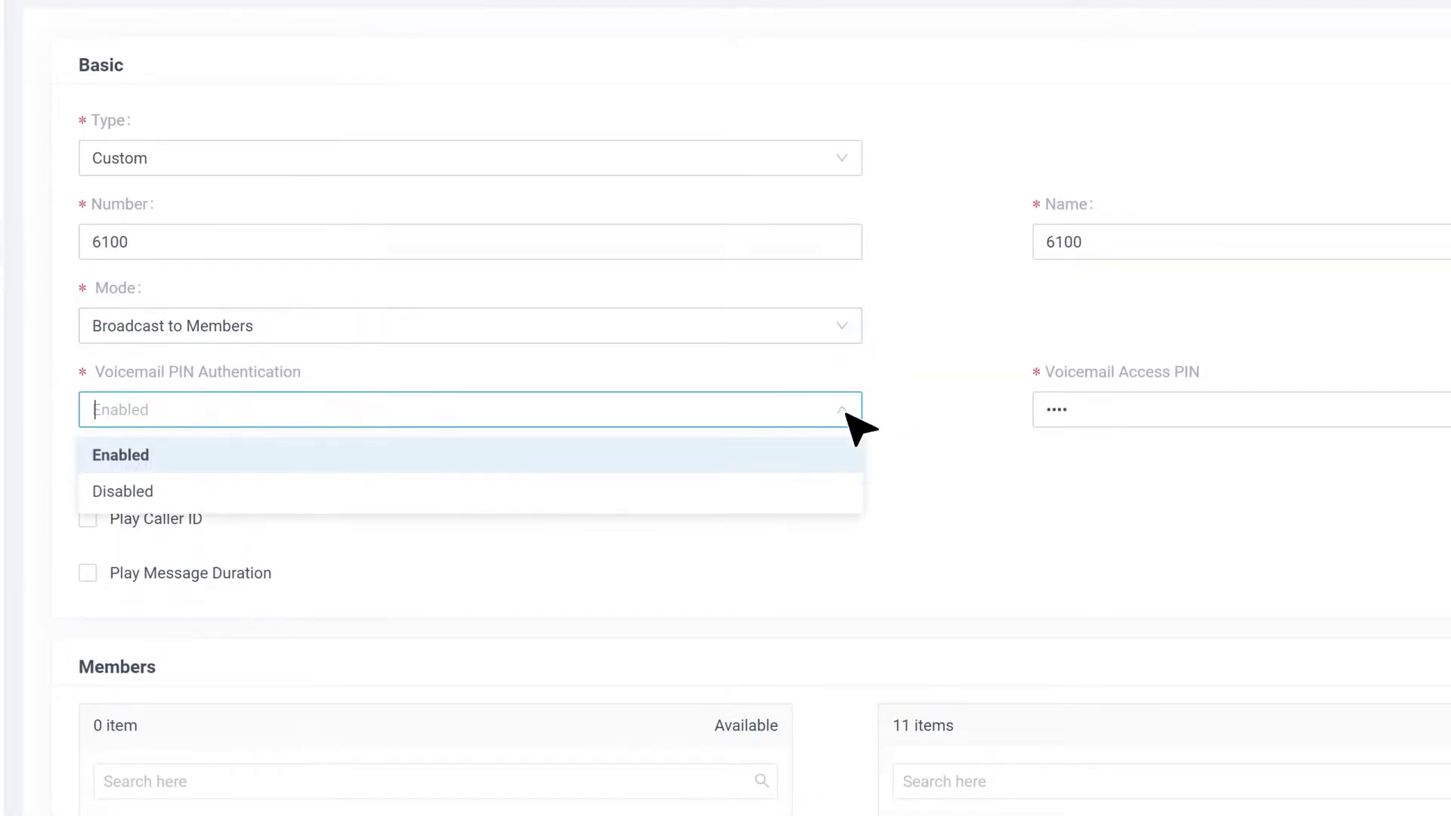
left_click(823, 457)
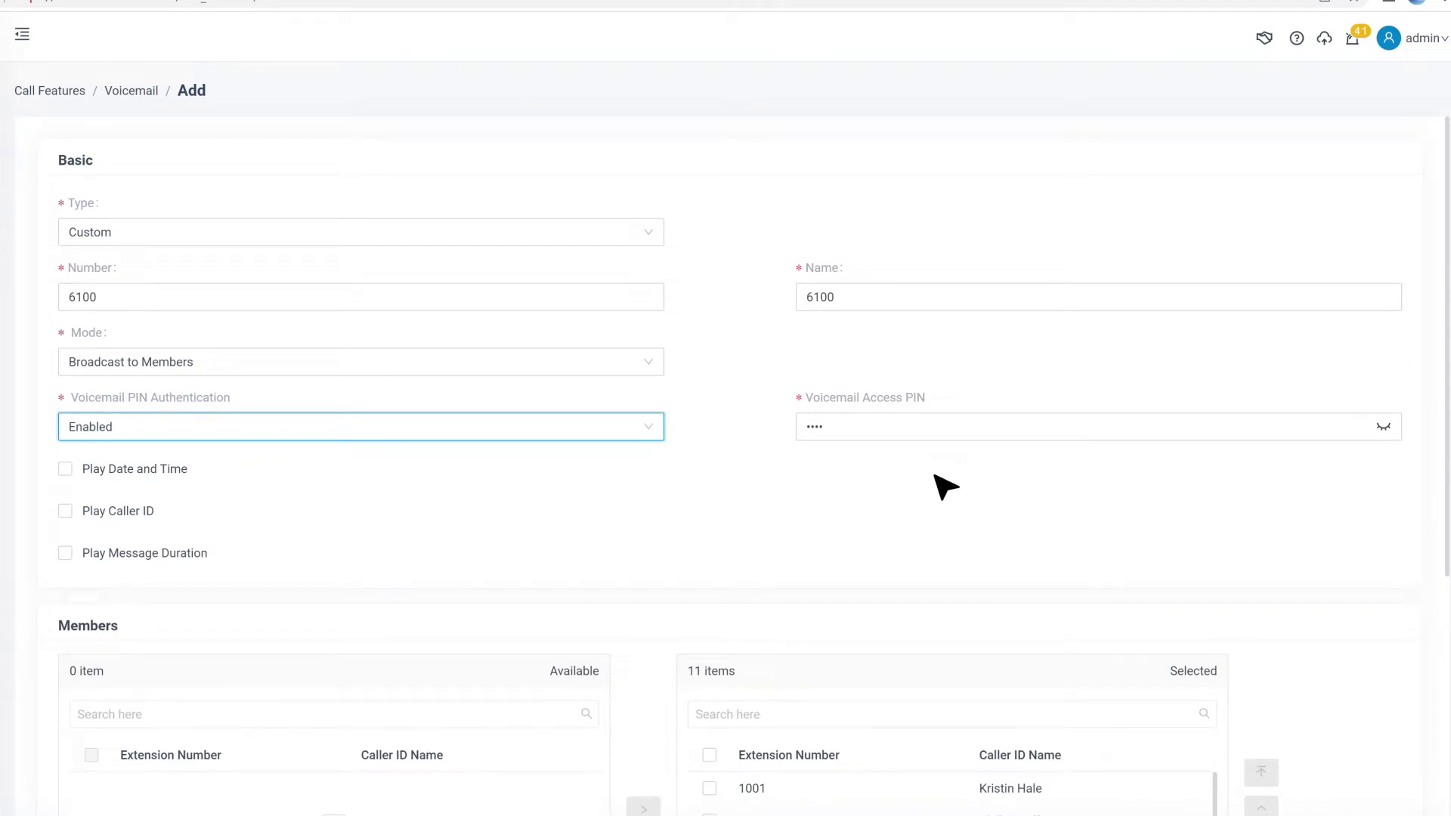
scroll(744, 534, "down", 5)
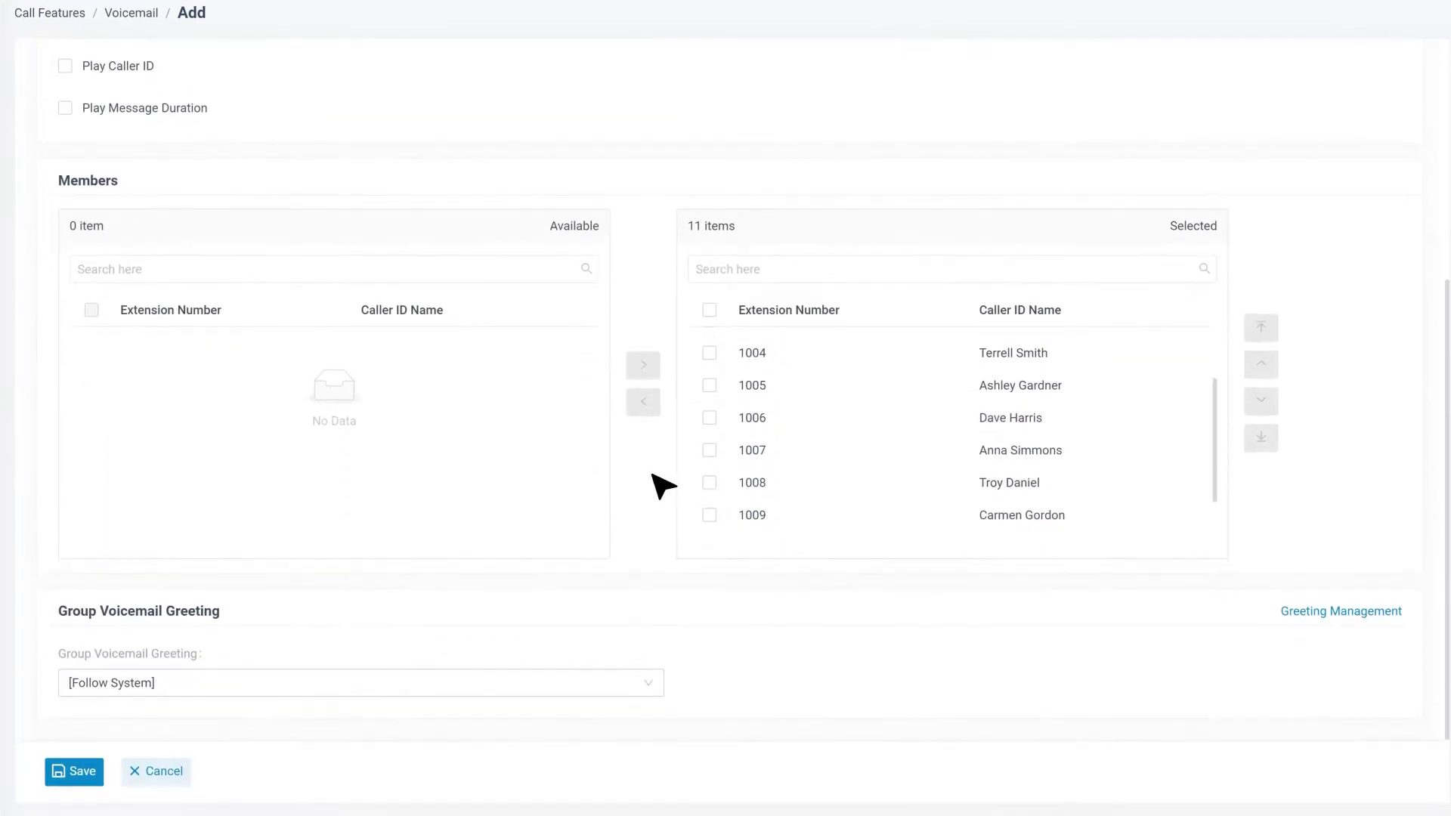
left_click(648, 684)
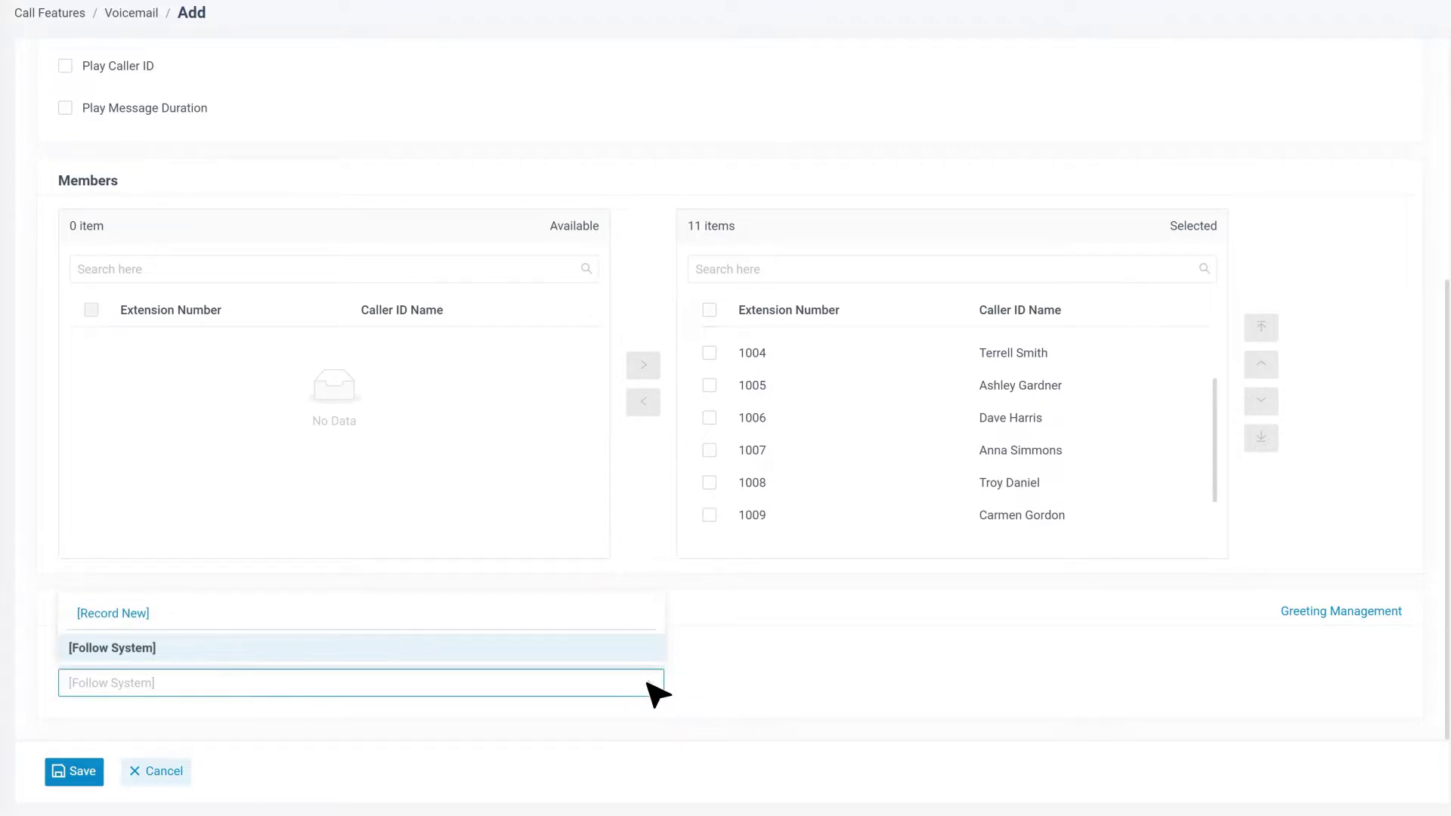
left_click(556, 654)
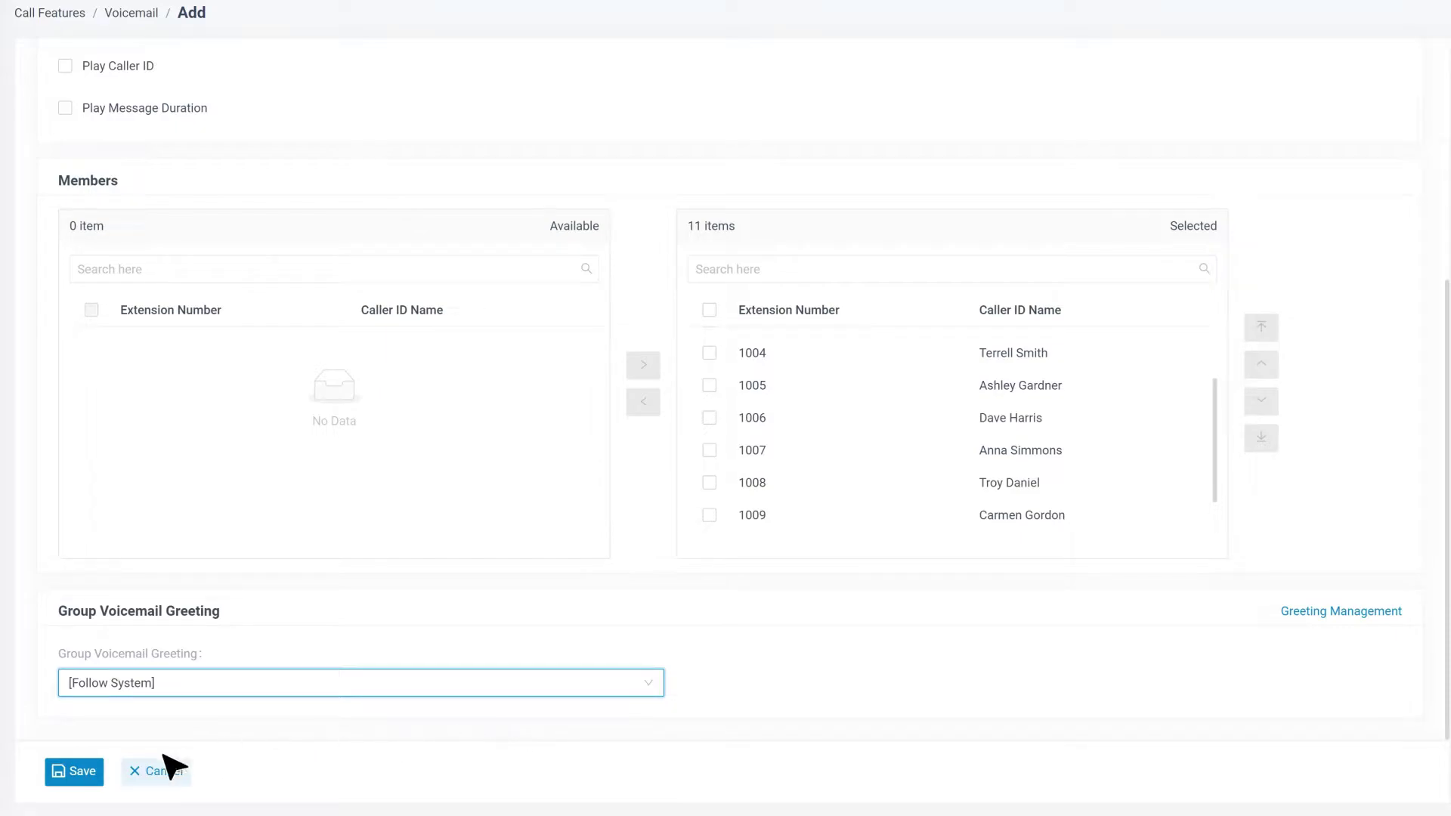
Save and apply group voicemail 6100, then go to Voicemail Settings.
left_click(61, 770)
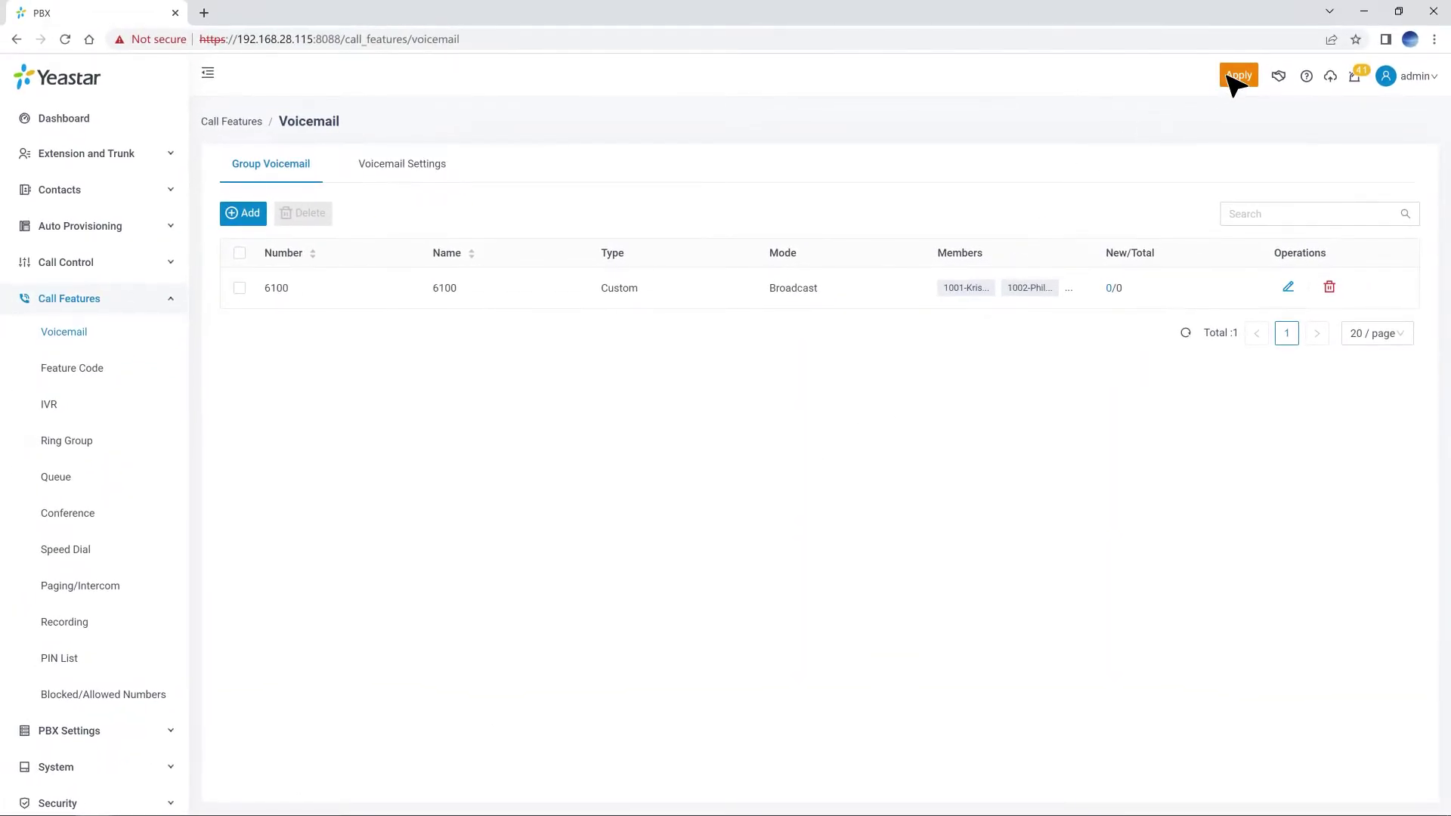
left_click(1229, 75)
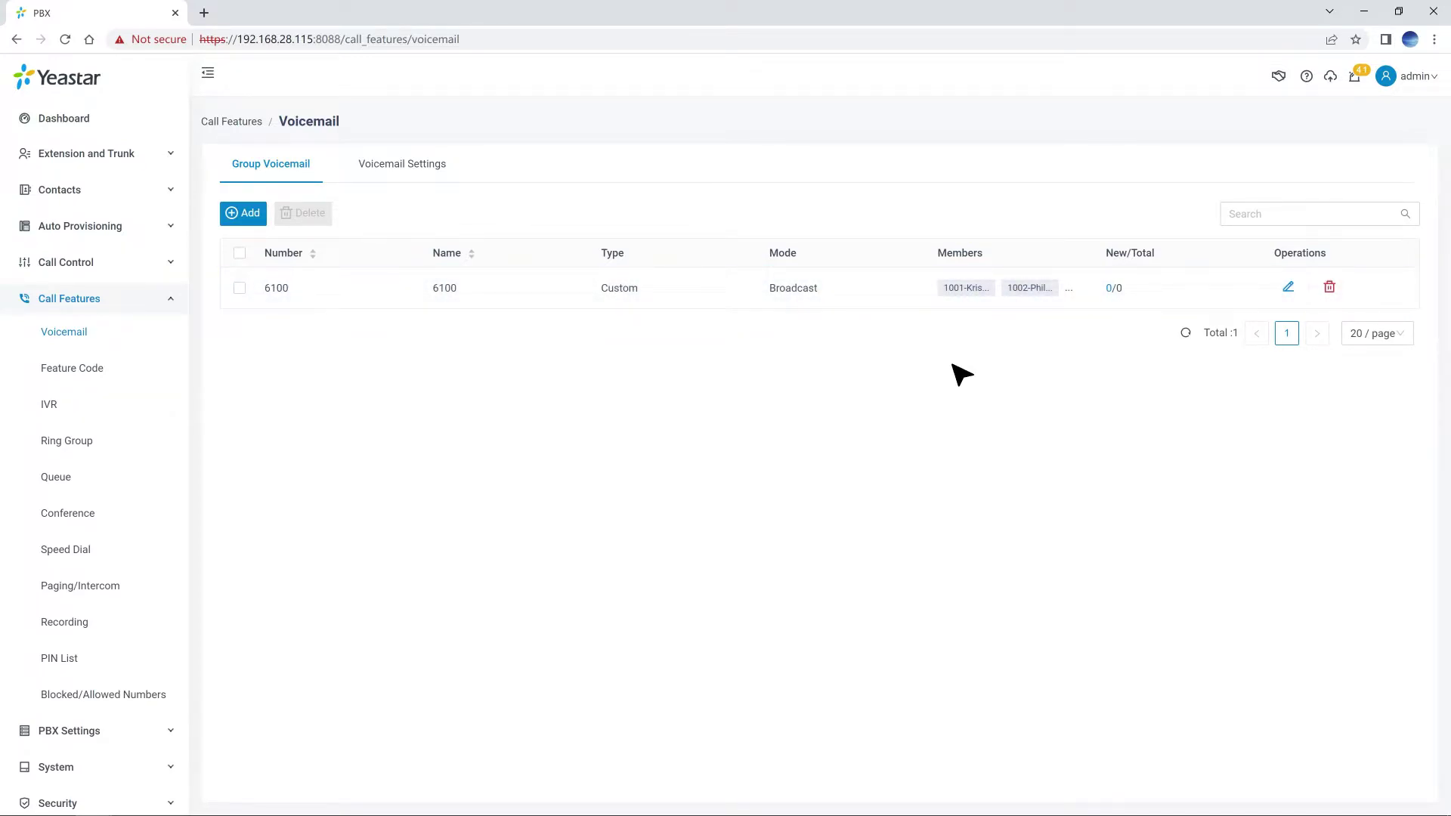
left_click(435, 165)
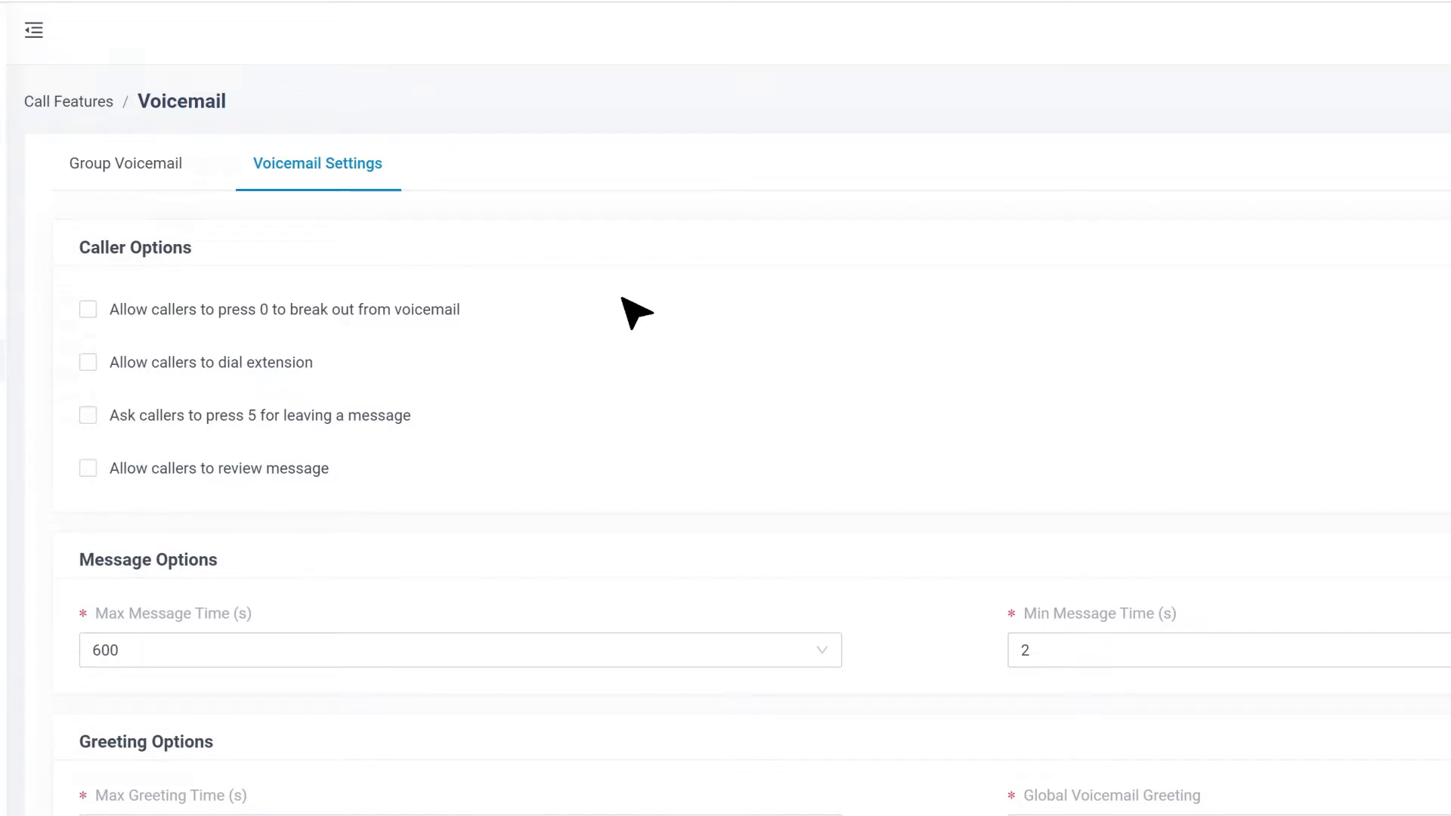
Let callers press 0 to break out of voicemail to IVR 6200.
mouse_move(200, 329)
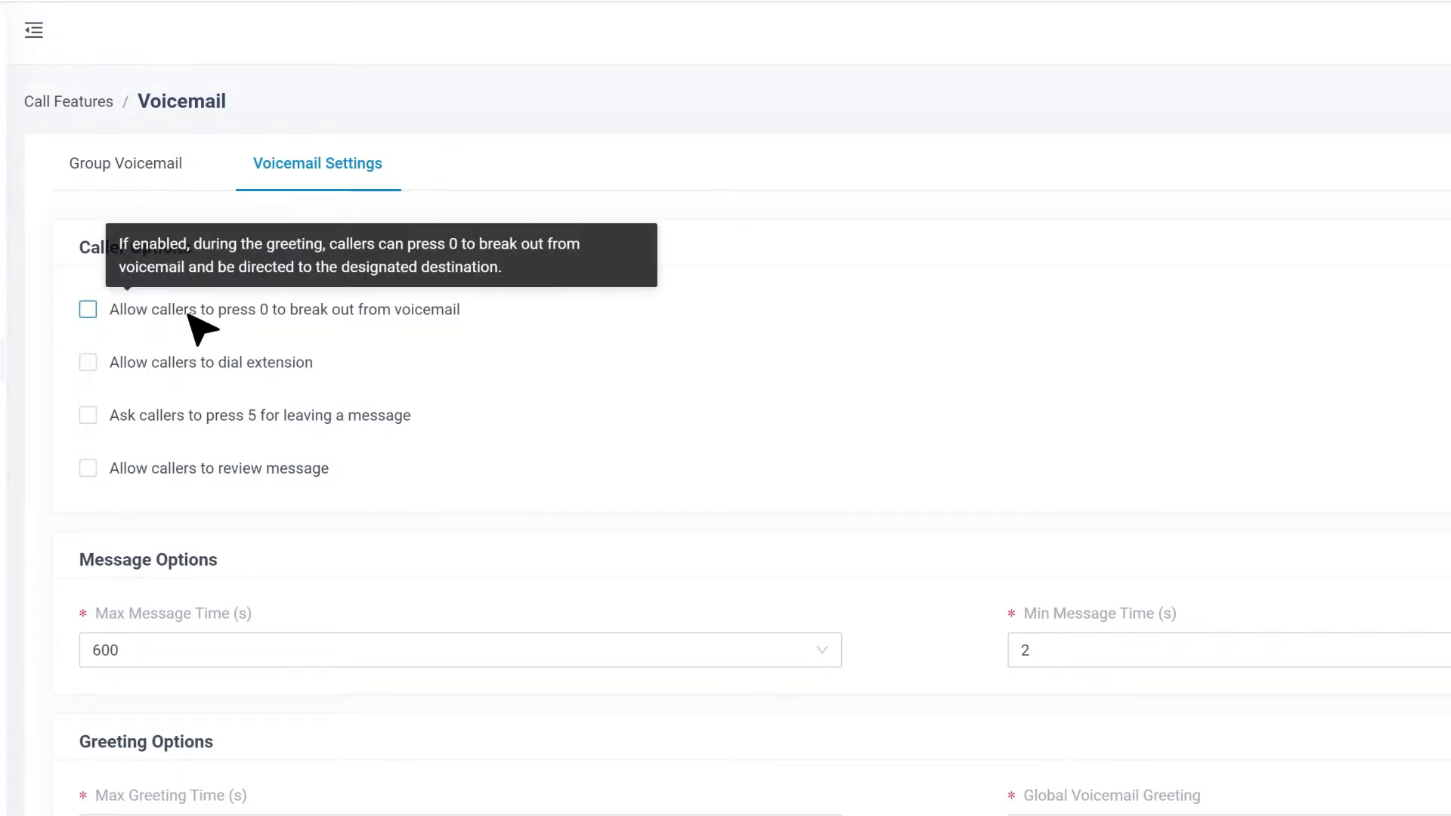
left_click(187, 312)
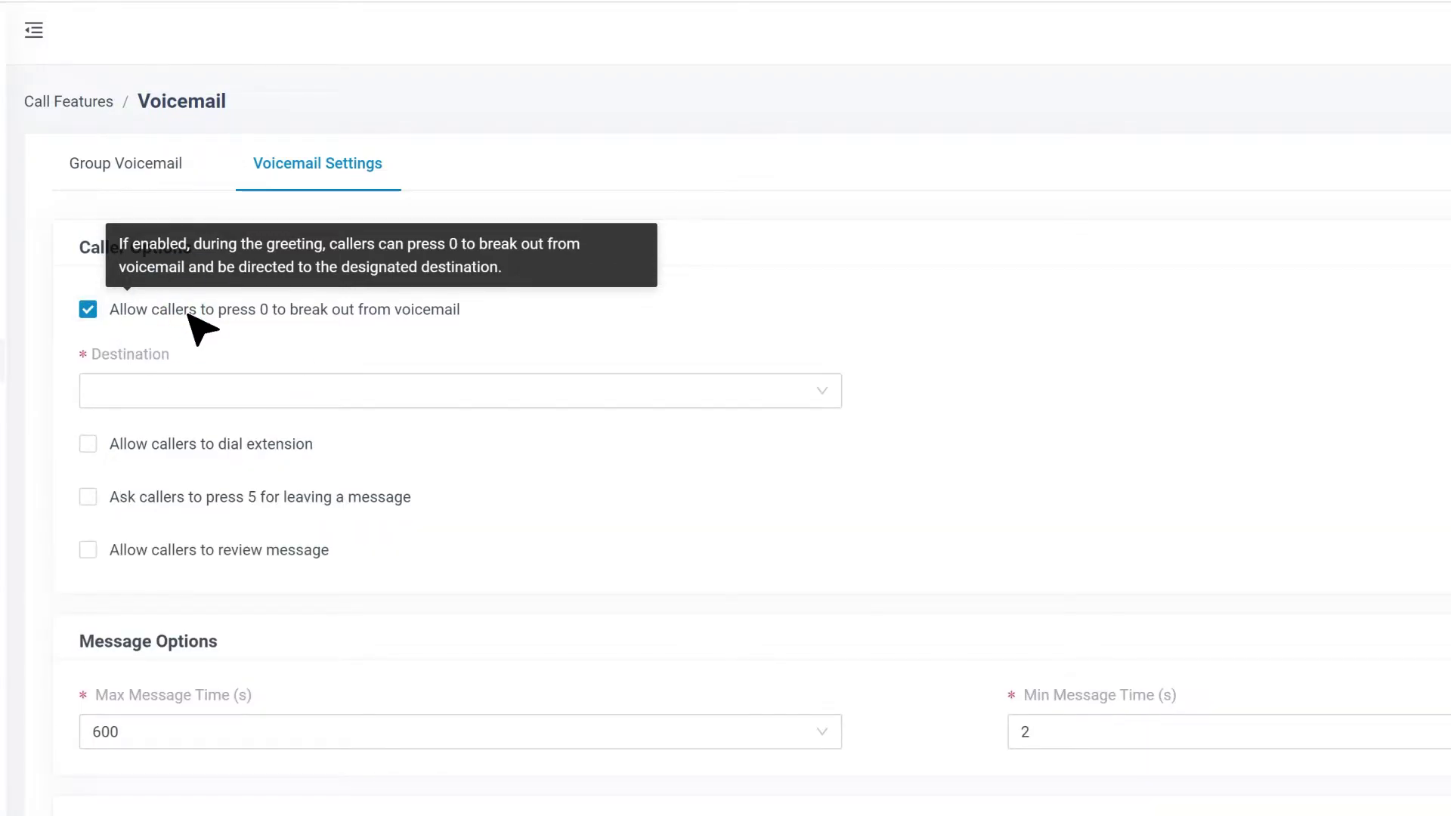
left_click(824, 398)
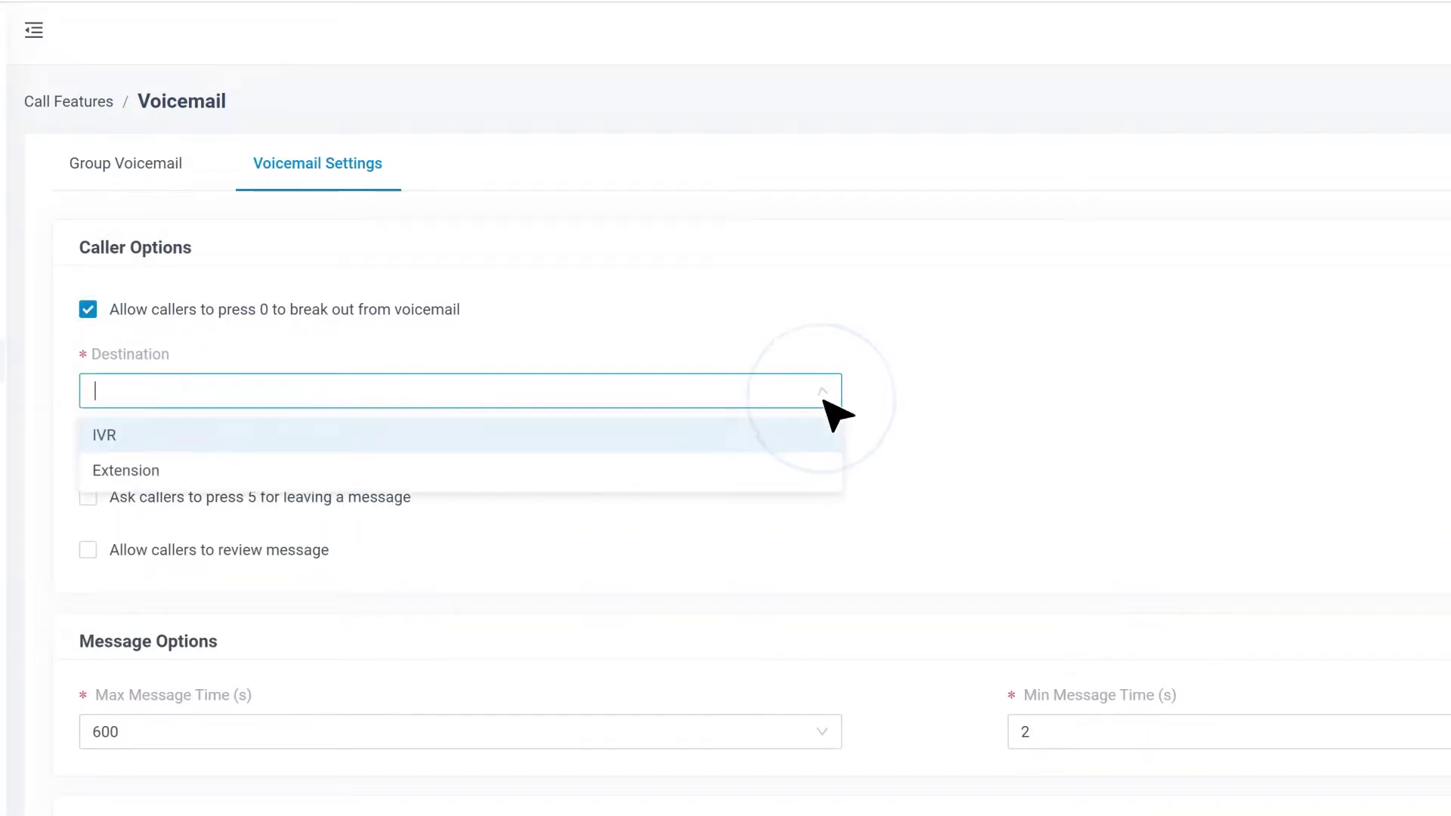
left_click(505, 429)
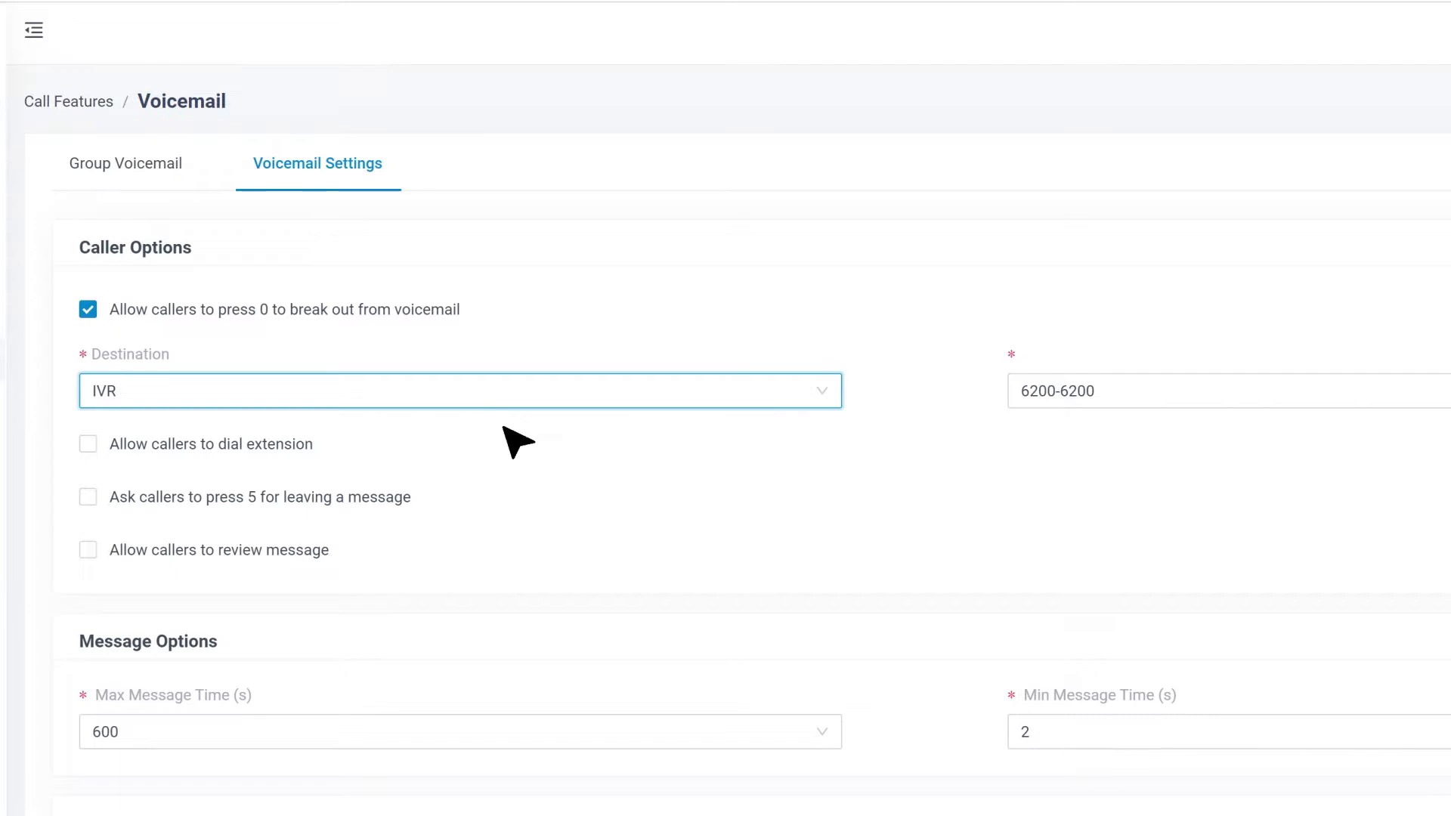
Allow callers to dial extensions 1000 and 1001.
left_click(112, 445)
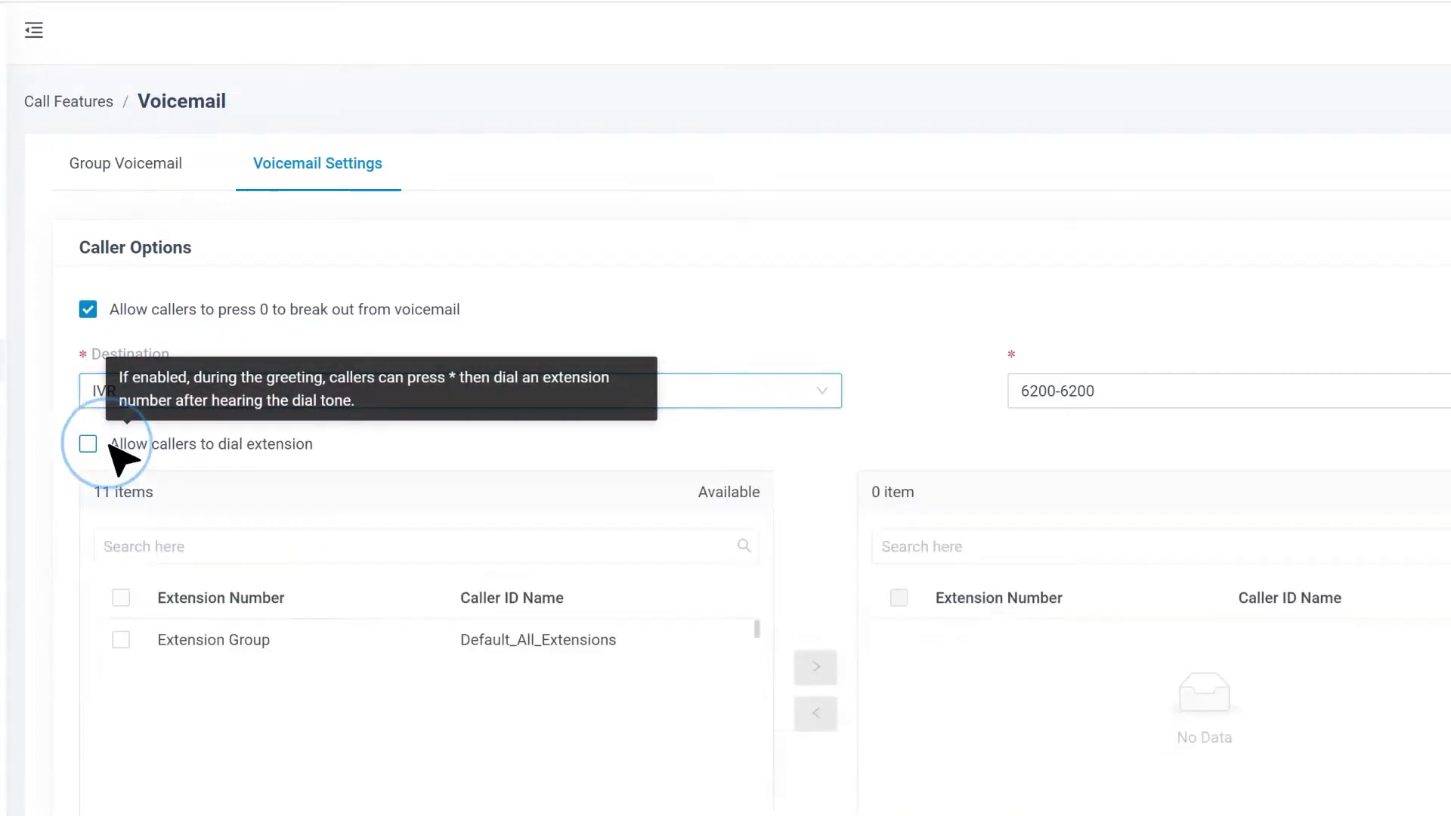
left_click(121, 465)
left_click(120, 505)
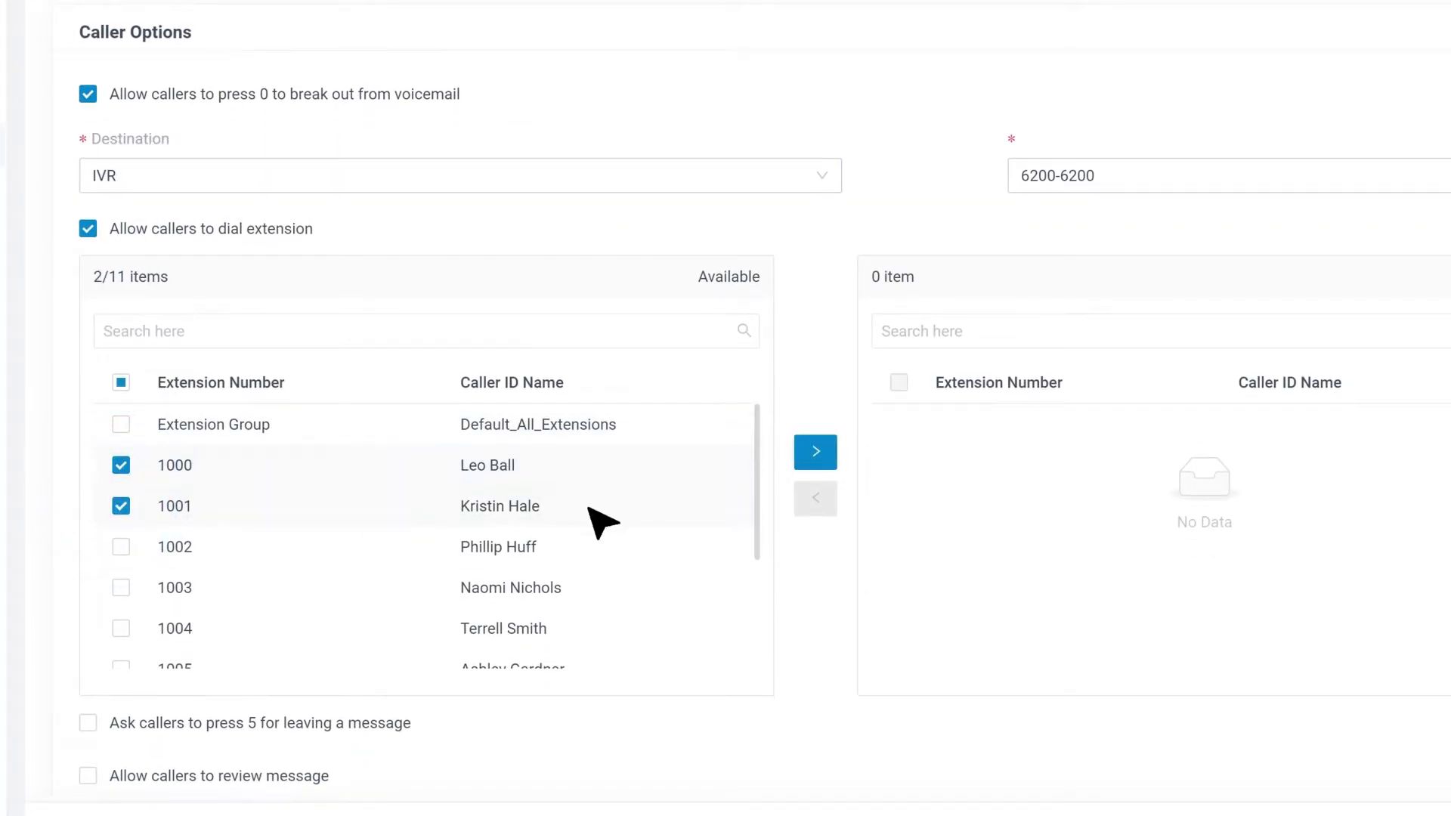
left_click(815, 452)
Require pressing 5 before leaving a message and allow callers to review their recording.
scroll(812, 401, "down", 5)
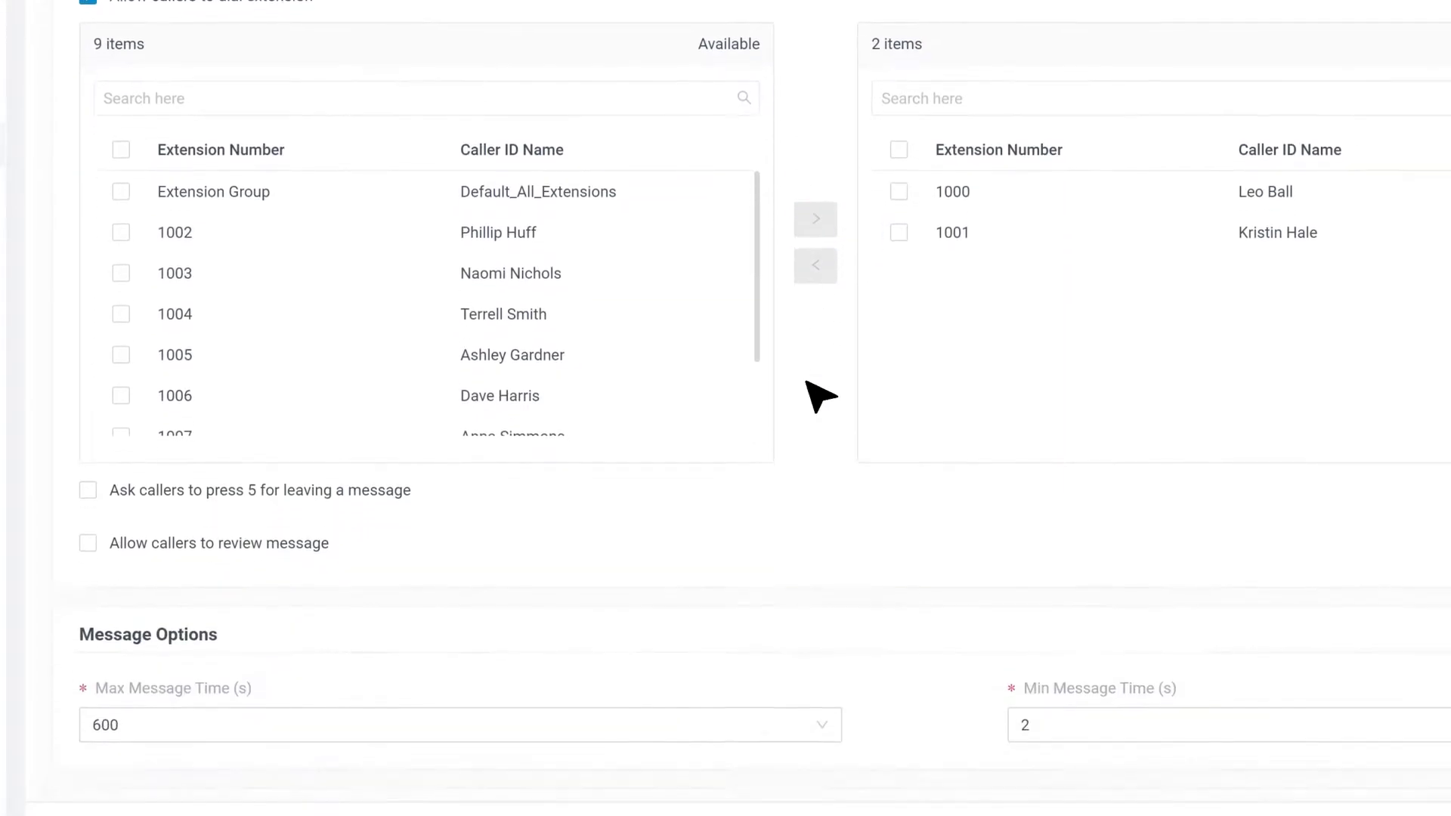
mouse_move(170, 404)
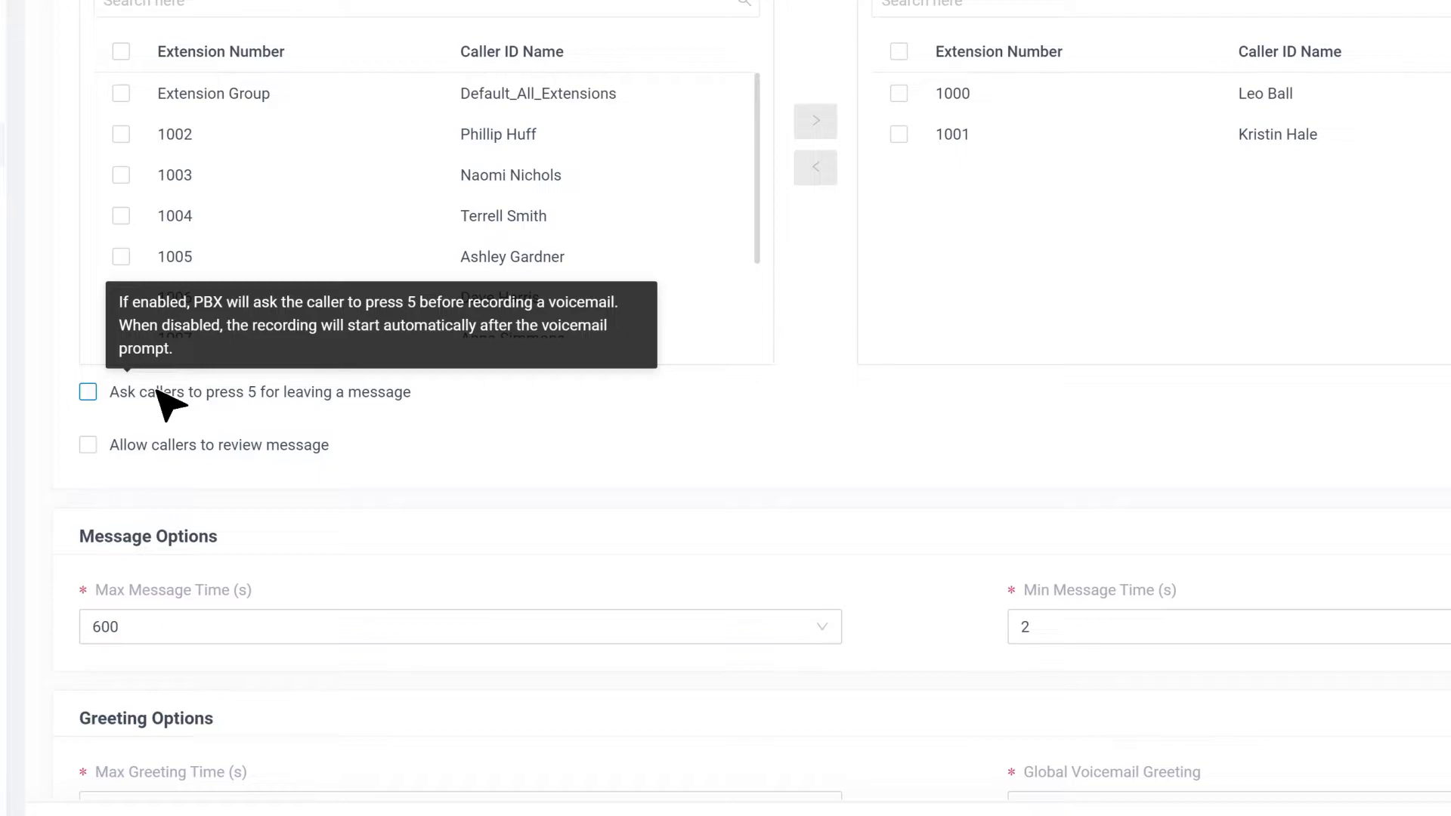
left_click(170, 405)
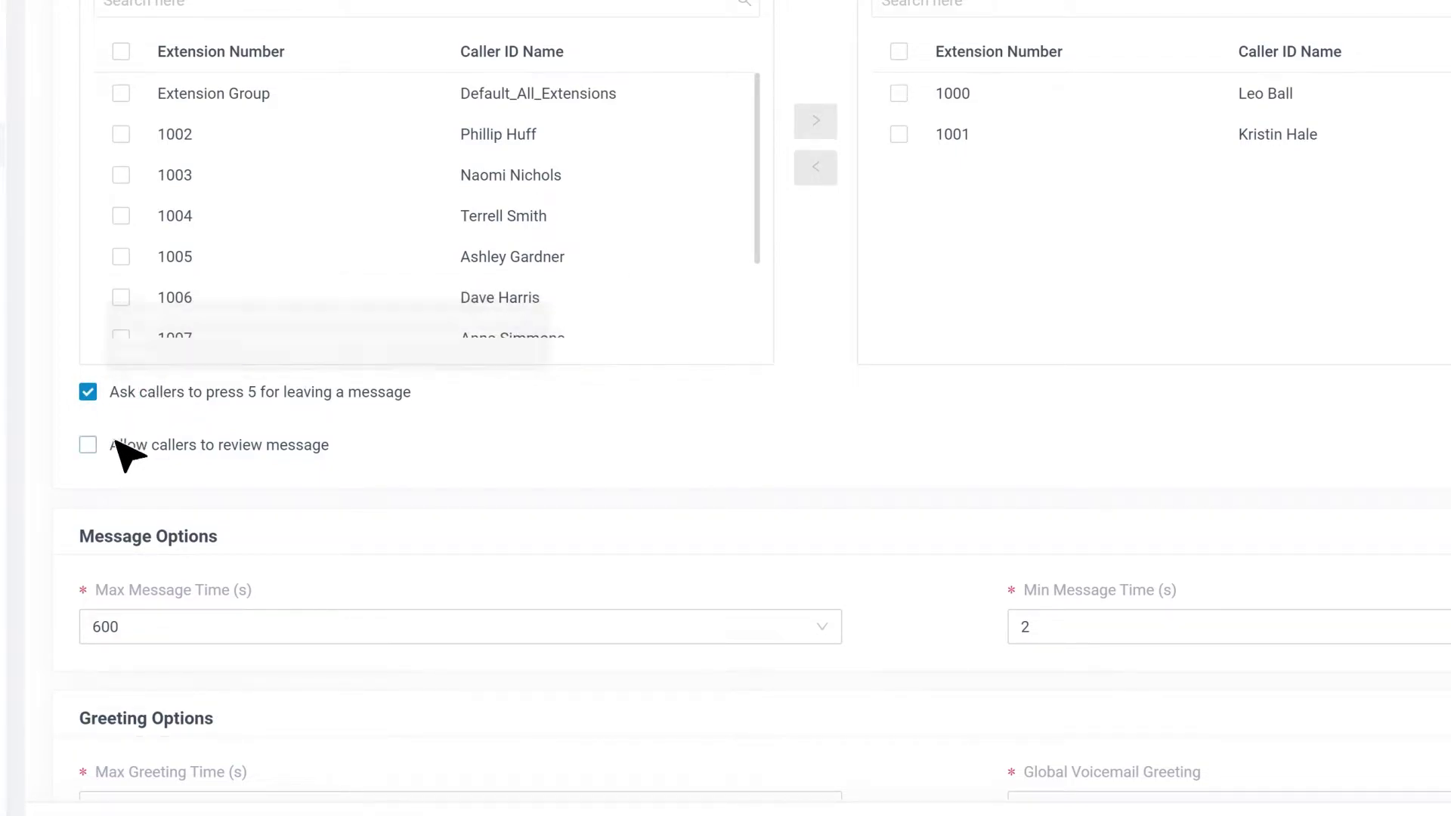
mouse_move(117, 447)
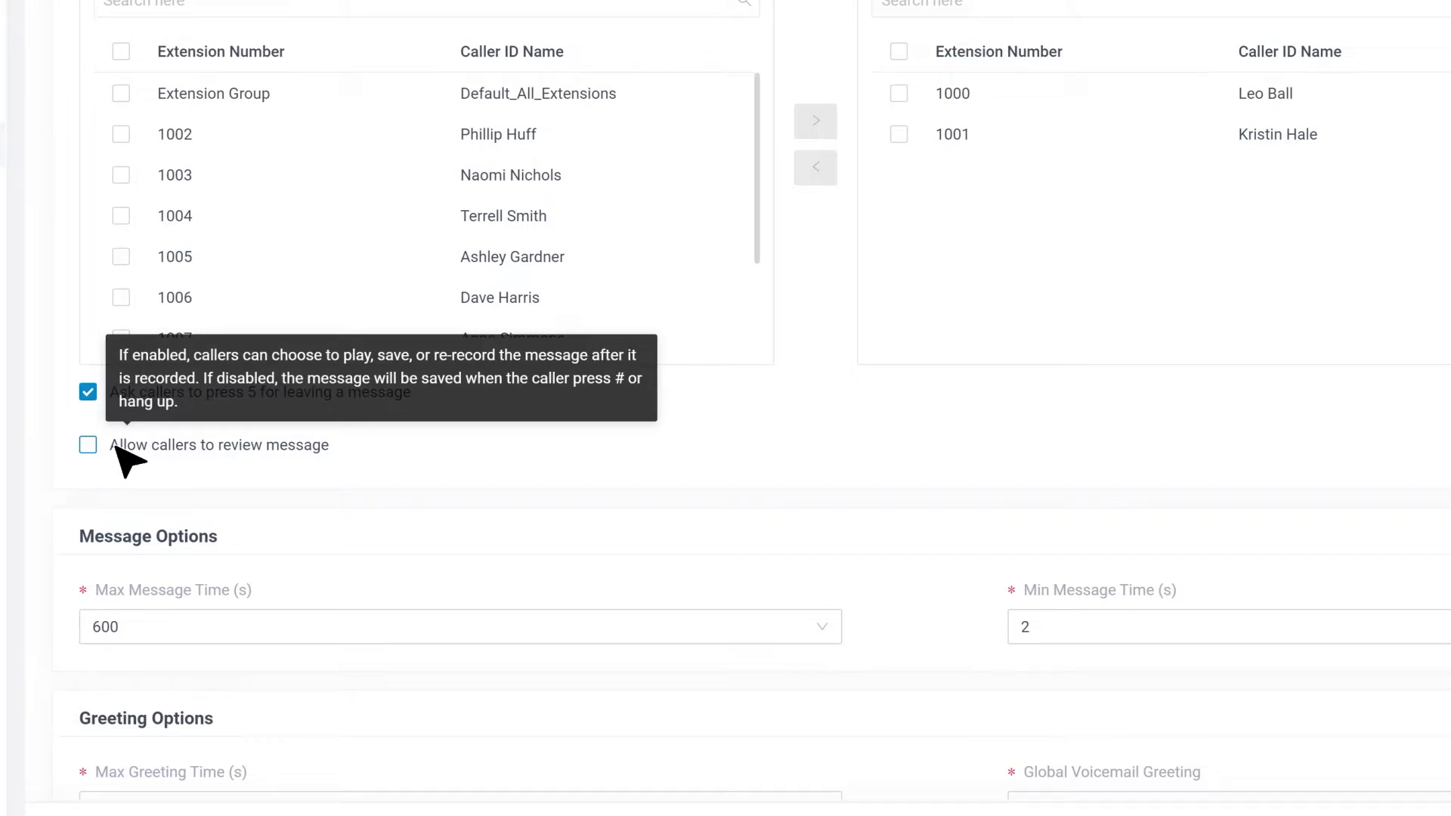
left_click(116, 447)
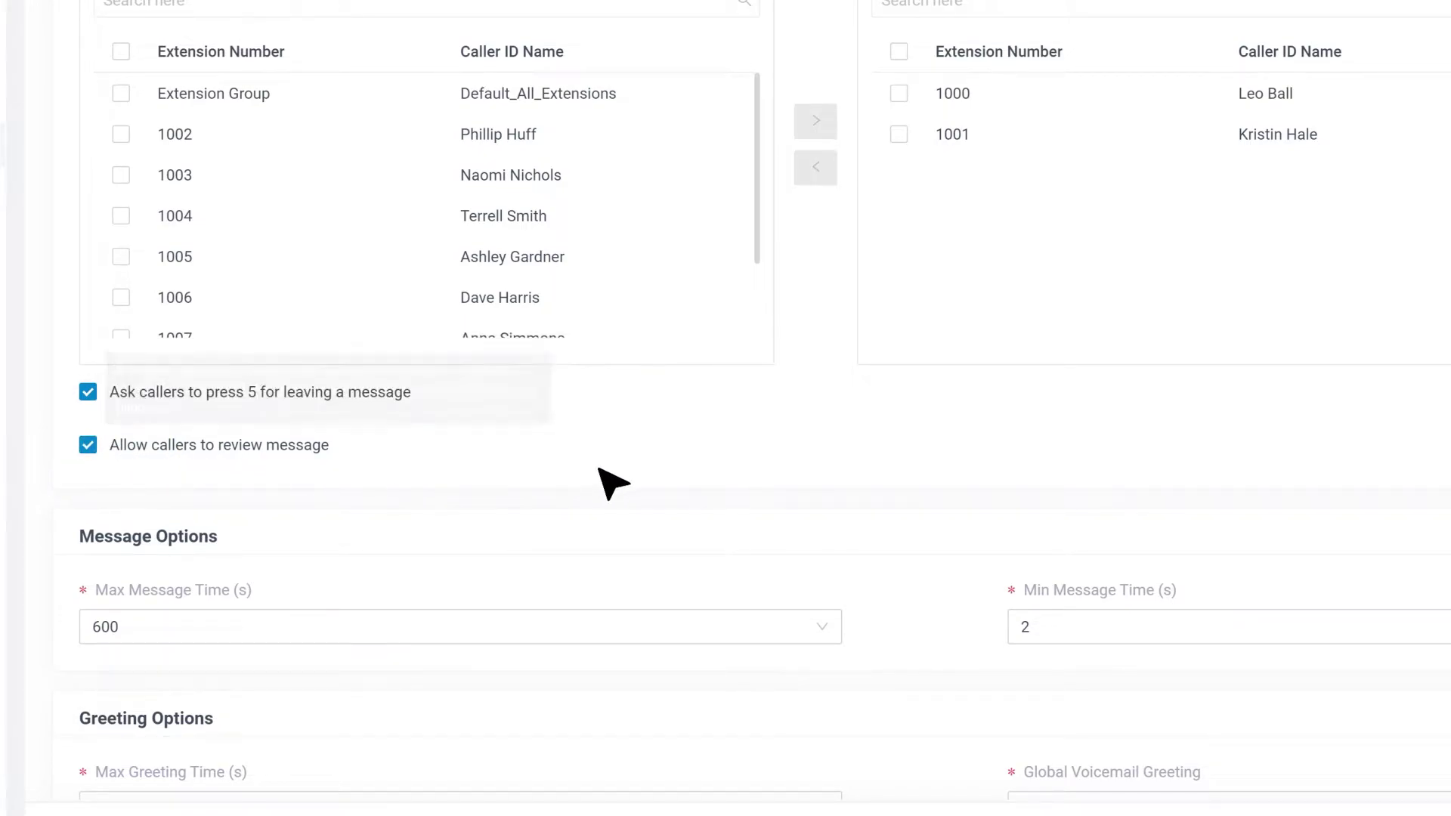
scroll(748, 431, "down", 1)
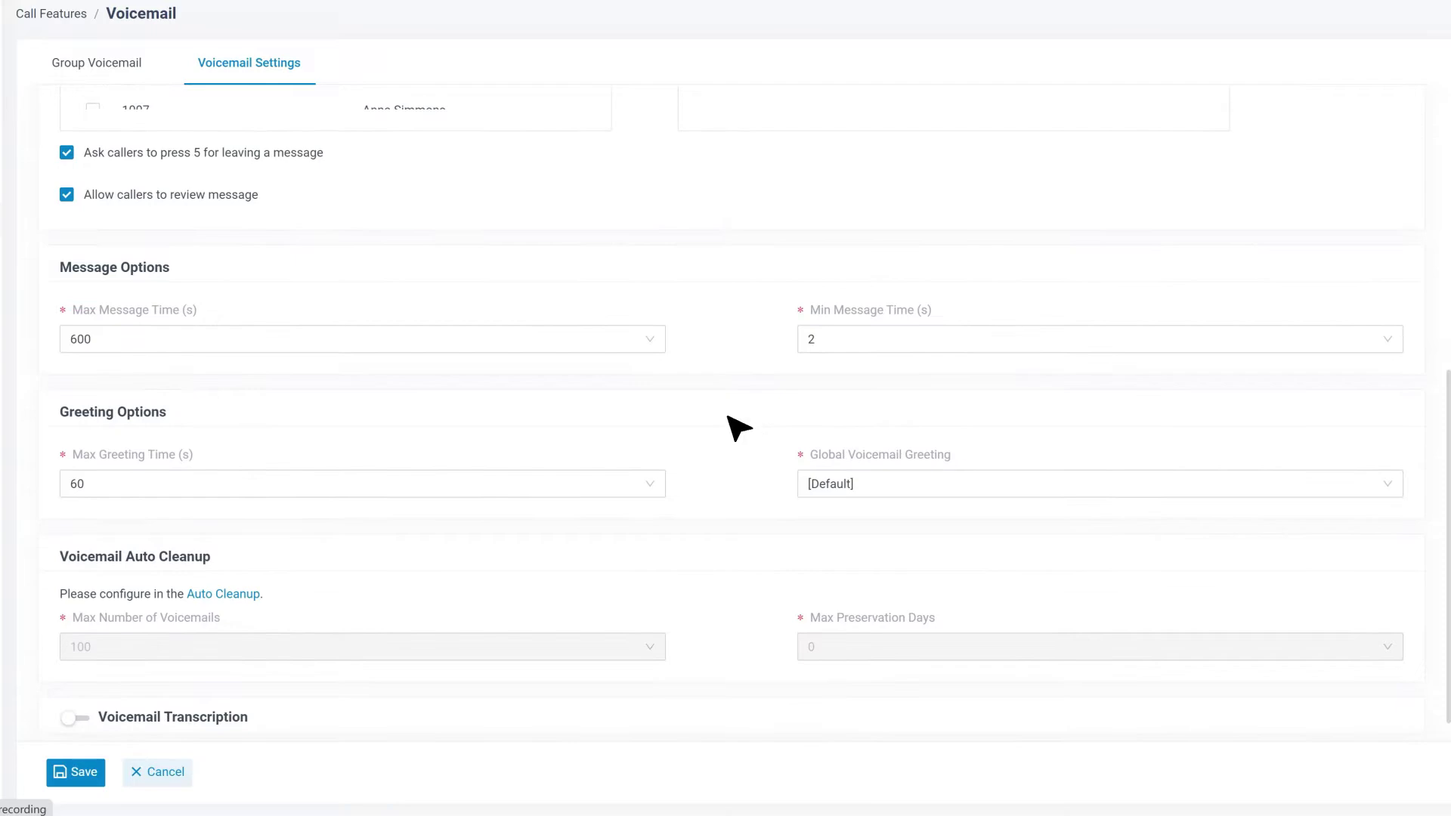
left_click(662, 343)
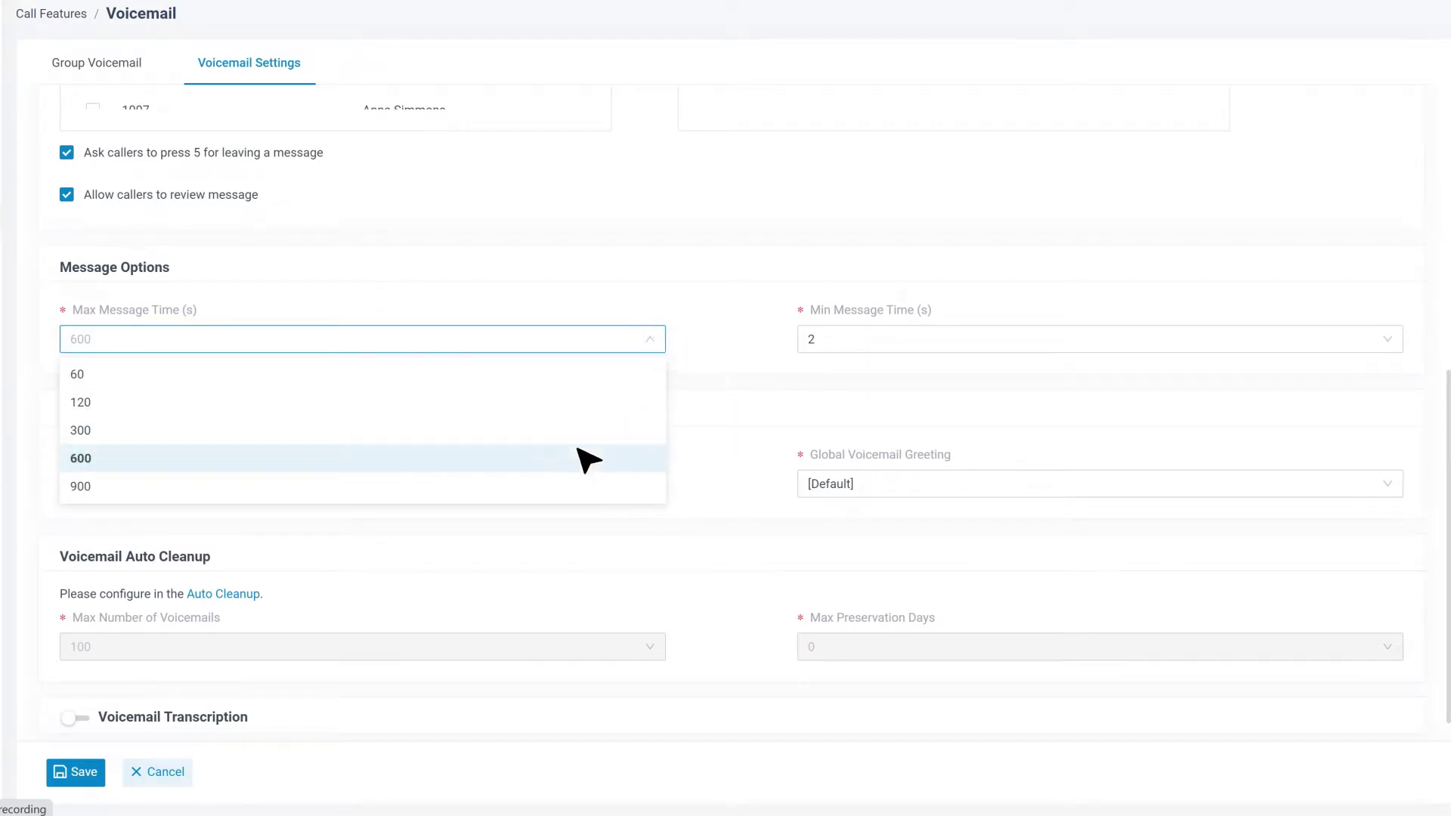
Set Max Message Time to 300 s and Max Greeting Time to 90 s.
left_click(576, 434)
left_click(641, 483)
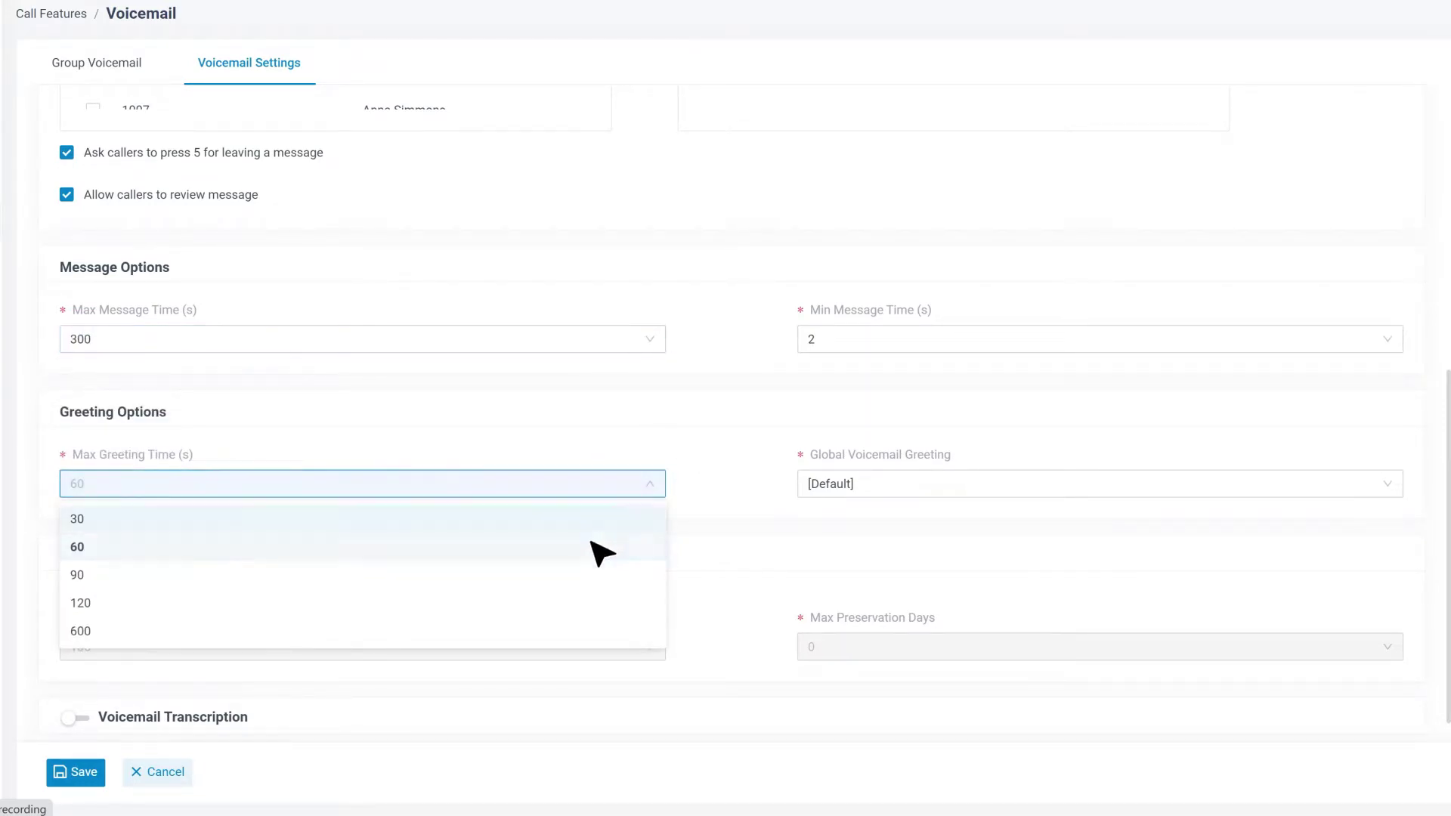
left_click(602, 576)
left_click(688, 500)
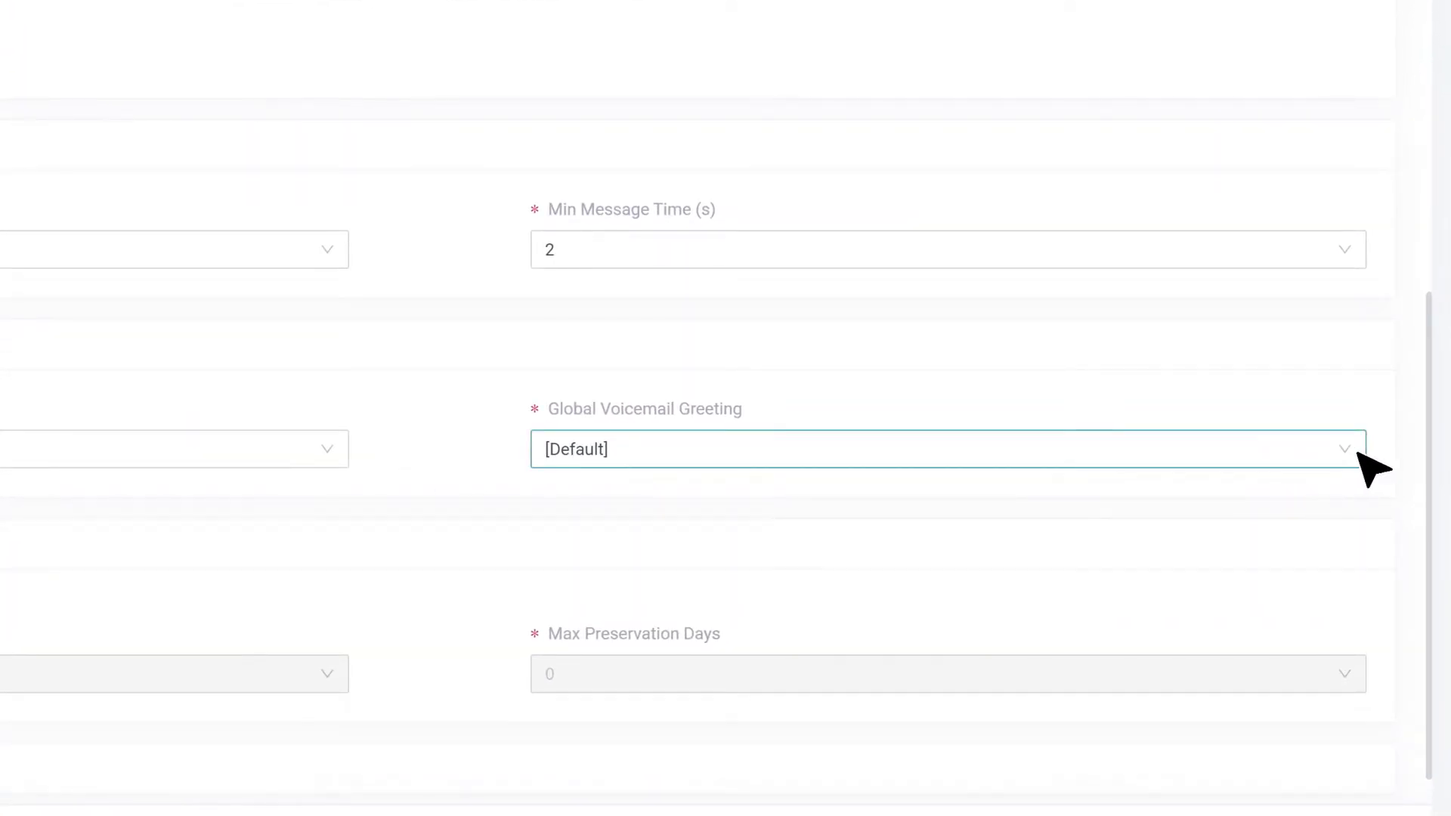
Keep the [Default] global voicemail greeting and go to the Auto Cleanup settings.
left_click(1358, 450)
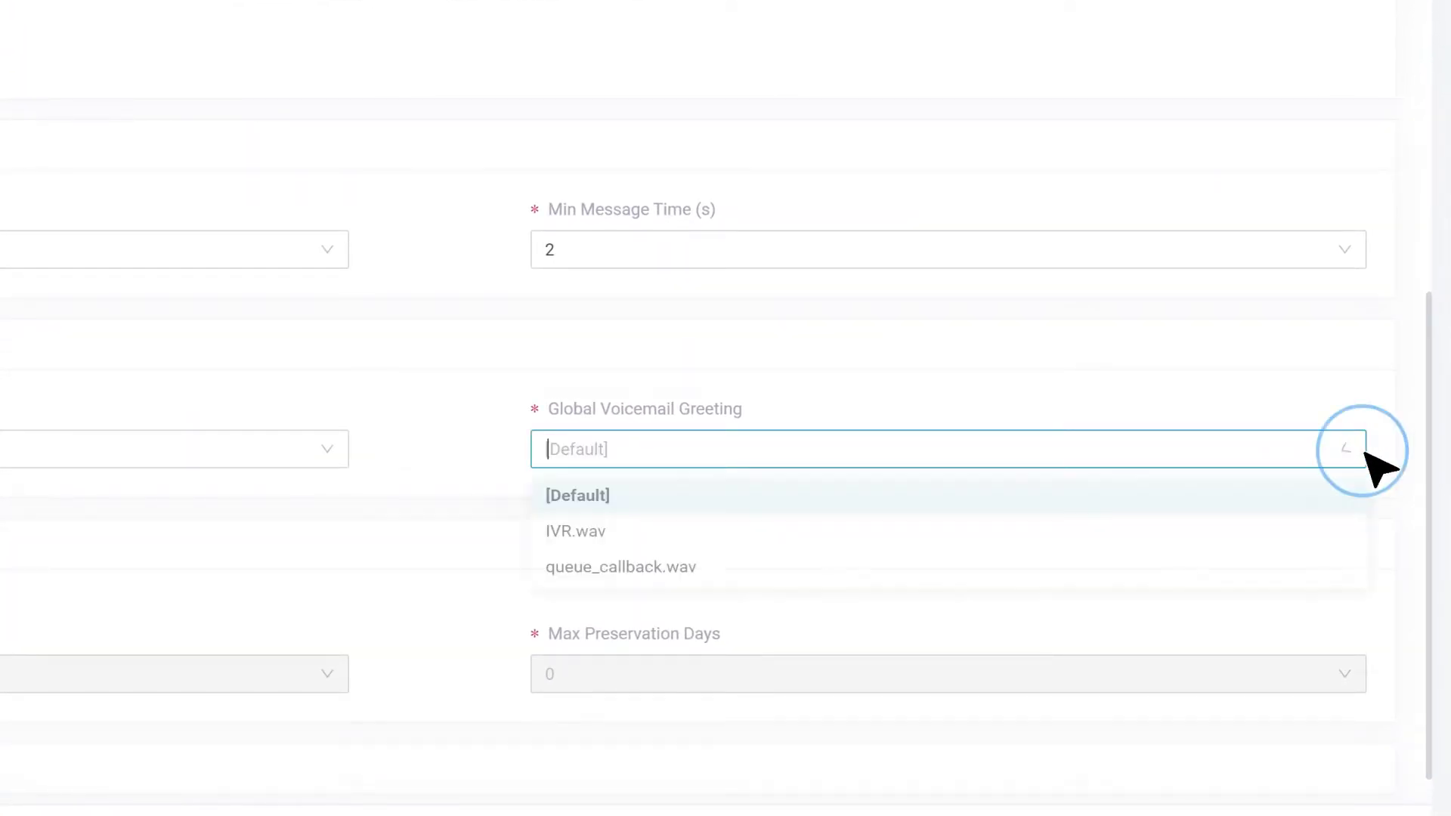
left_click(1171, 508)
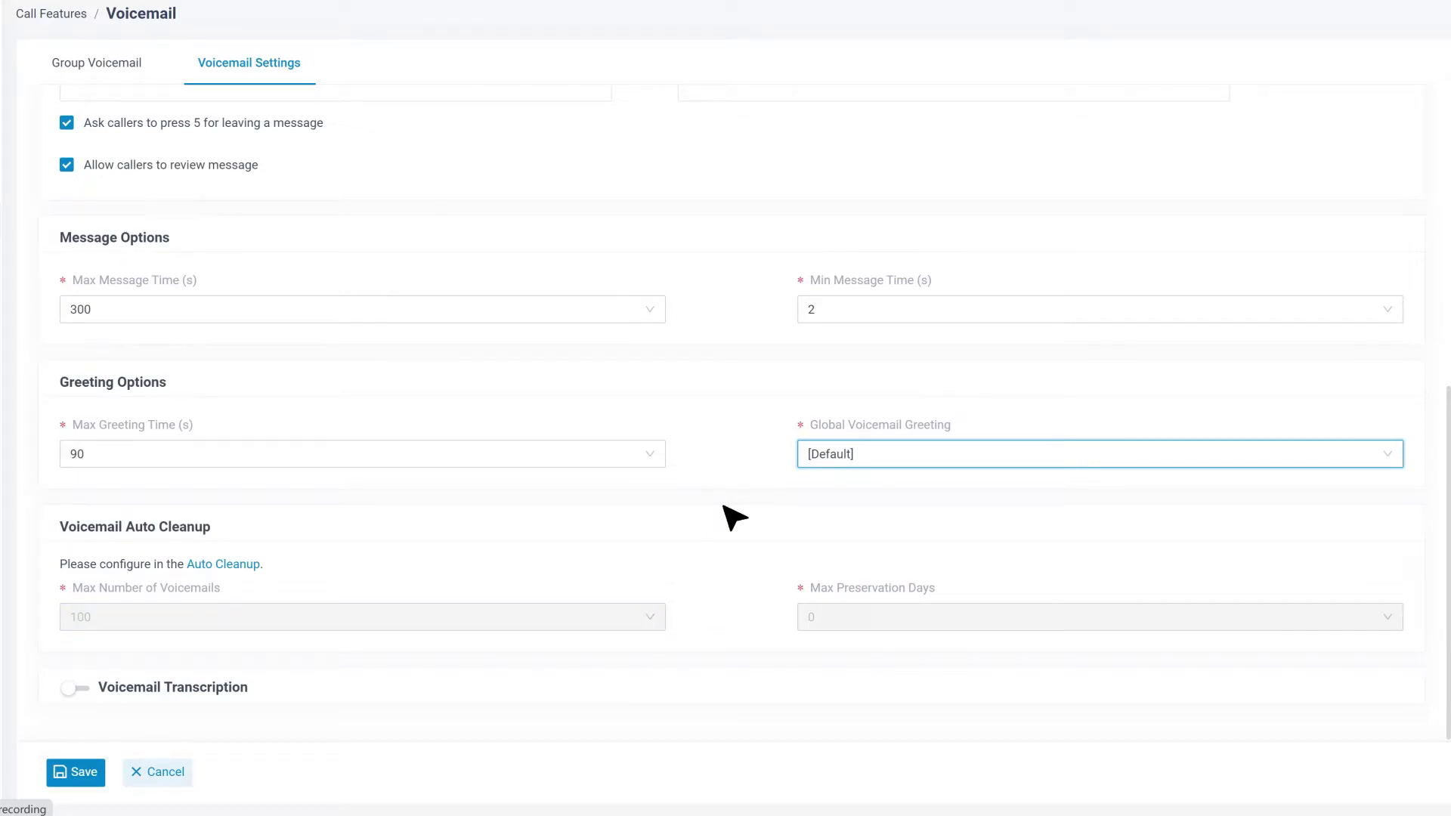
left_click(239, 564)
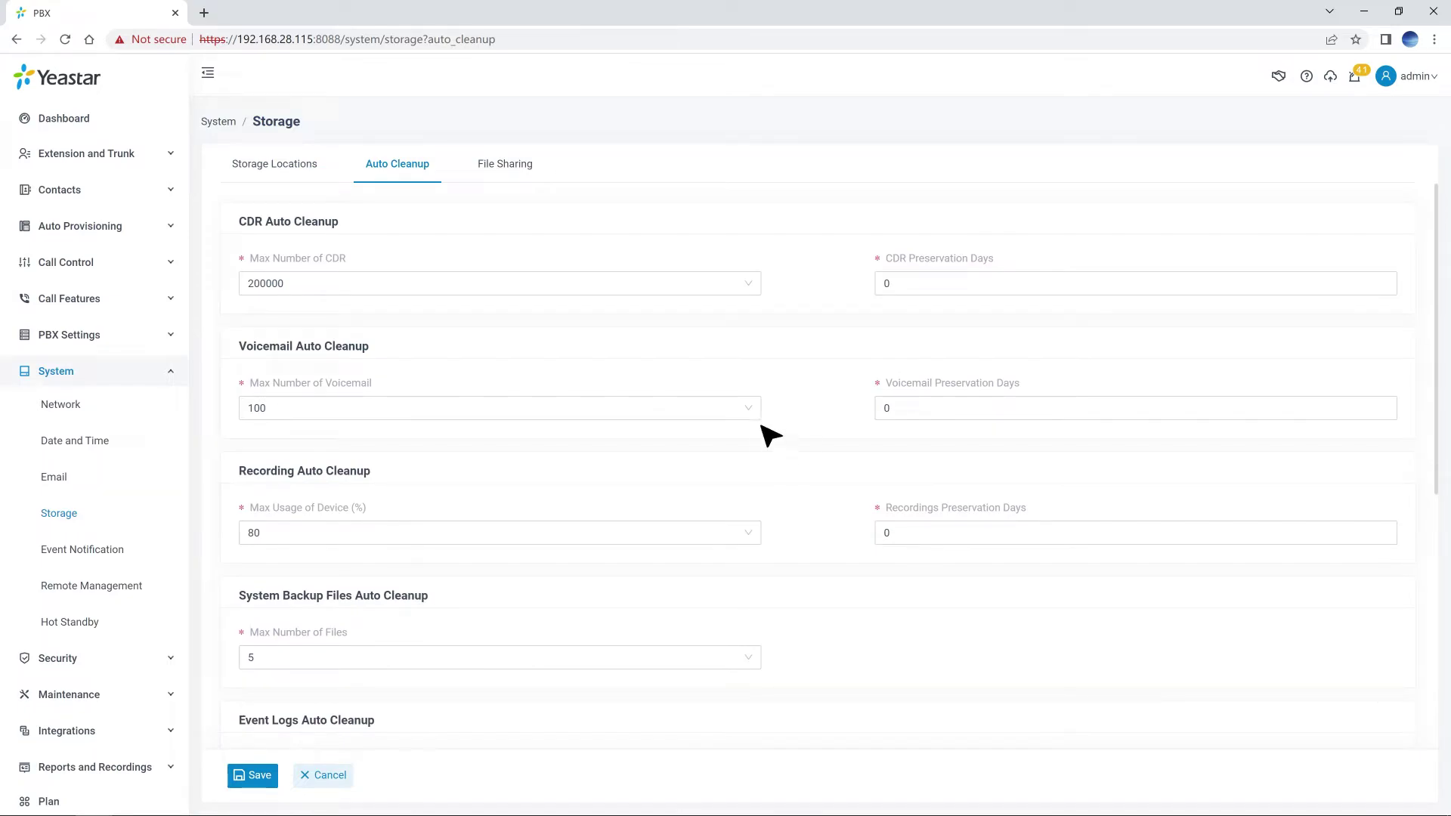
Save the 100-voicemail auto-cleanup limit, then save and apply the Voicemail Settings.
left_click(756, 416)
left_click(261, 775)
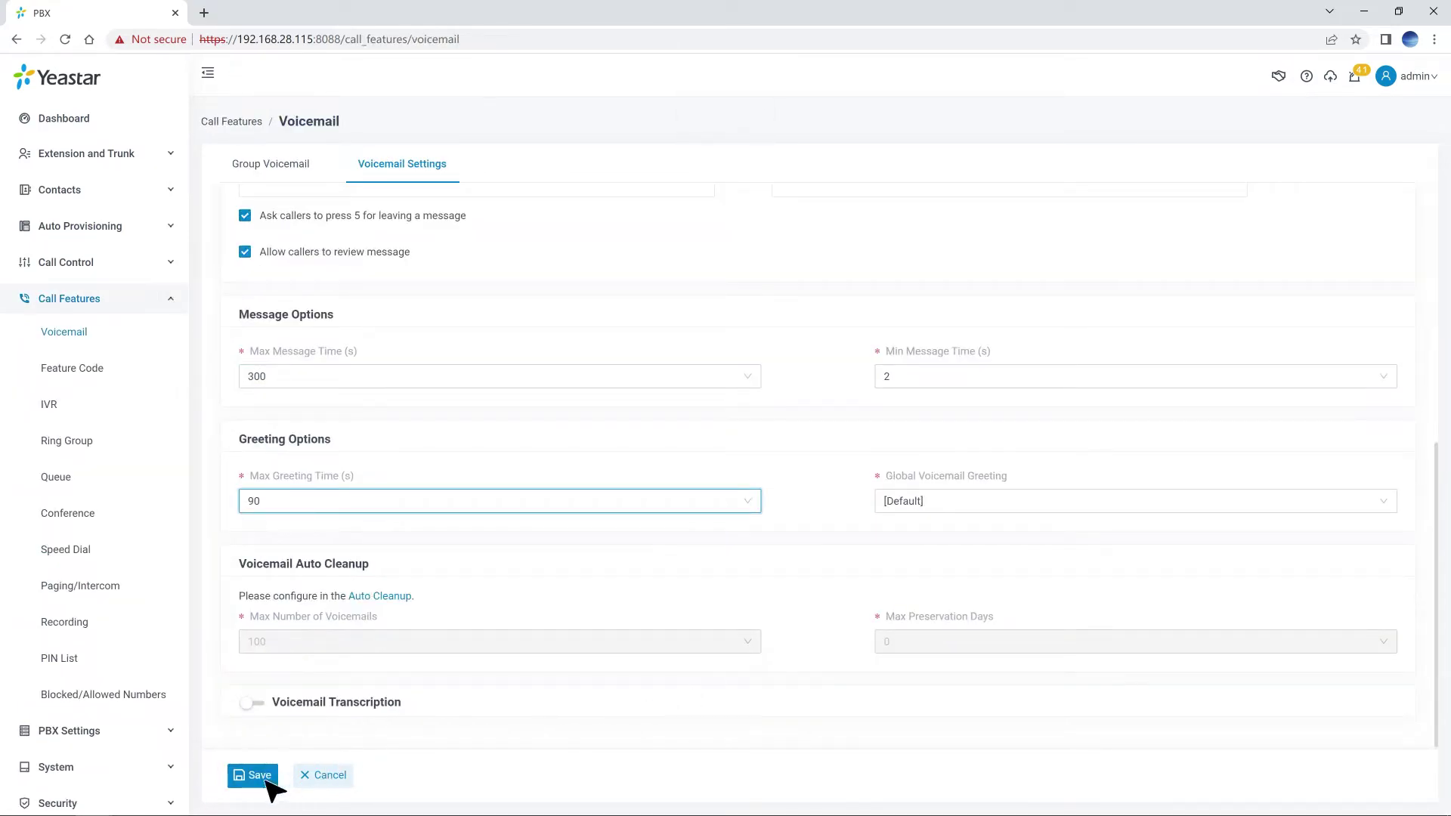
left_click(249, 776)
left_click(1232, 75)
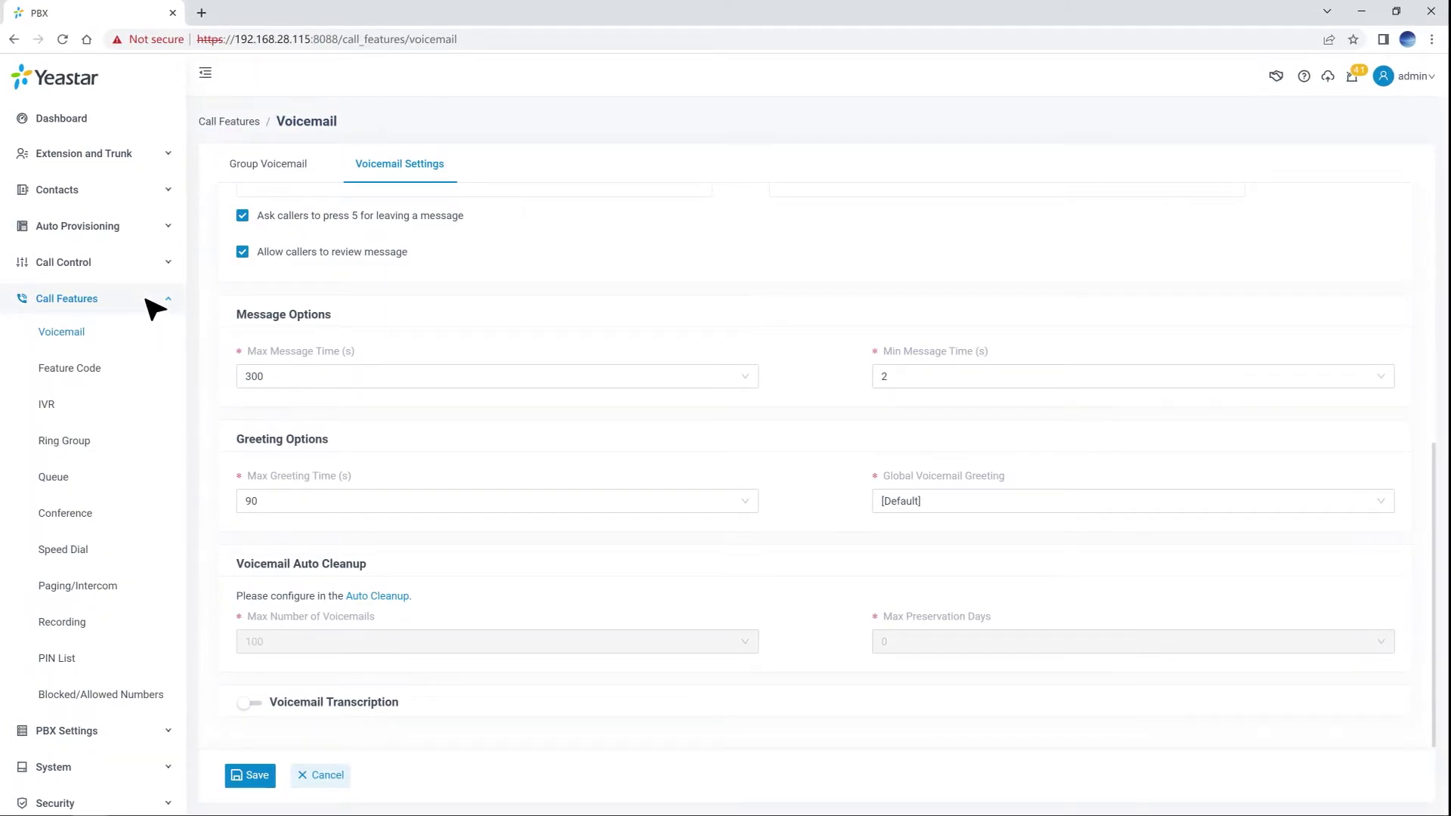
Add a new conference room 6500, filling its number, name and moderator password fields.
left_click(97, 515)
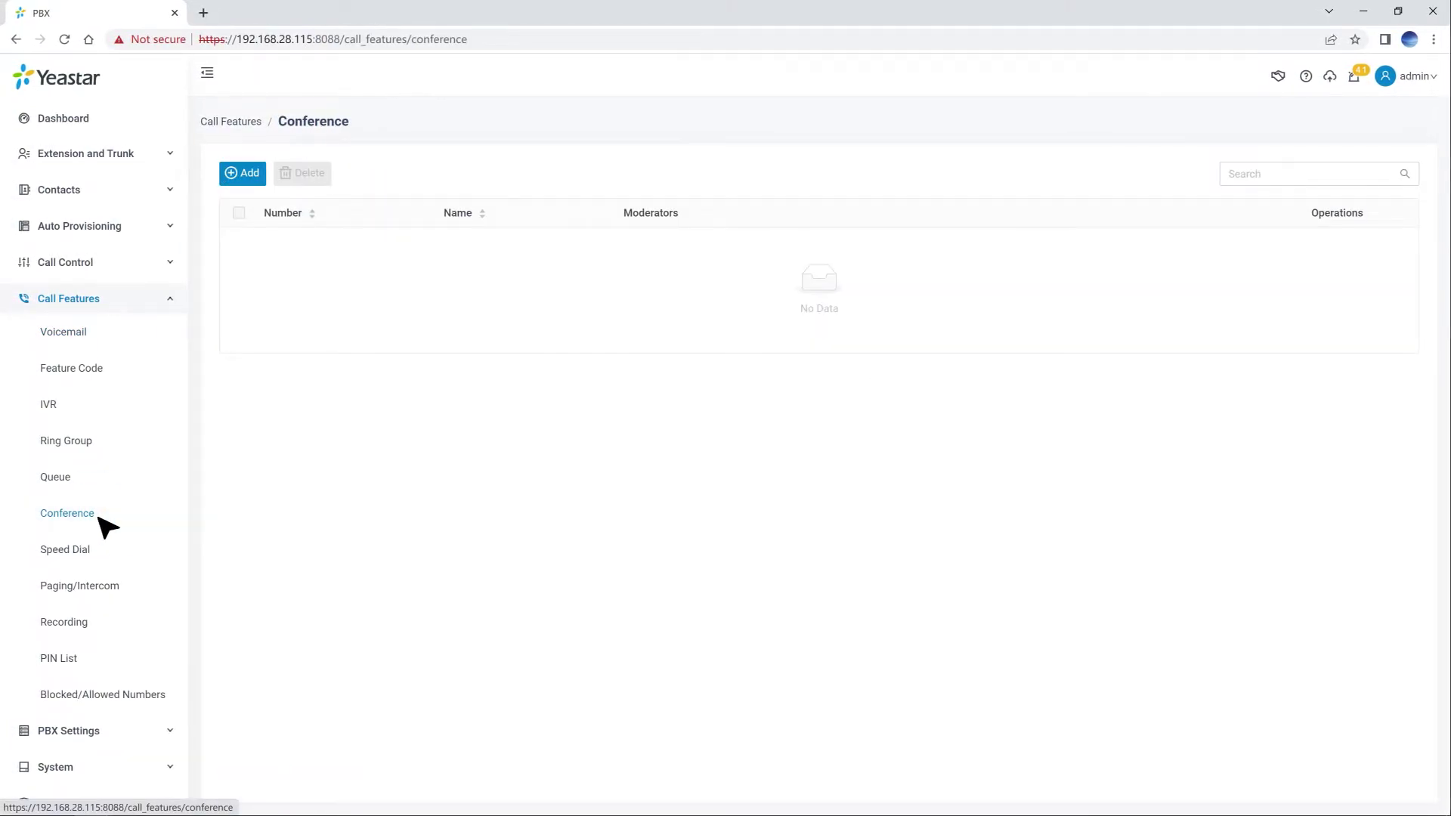
left_click(254, 175)
left_click(510, 181)
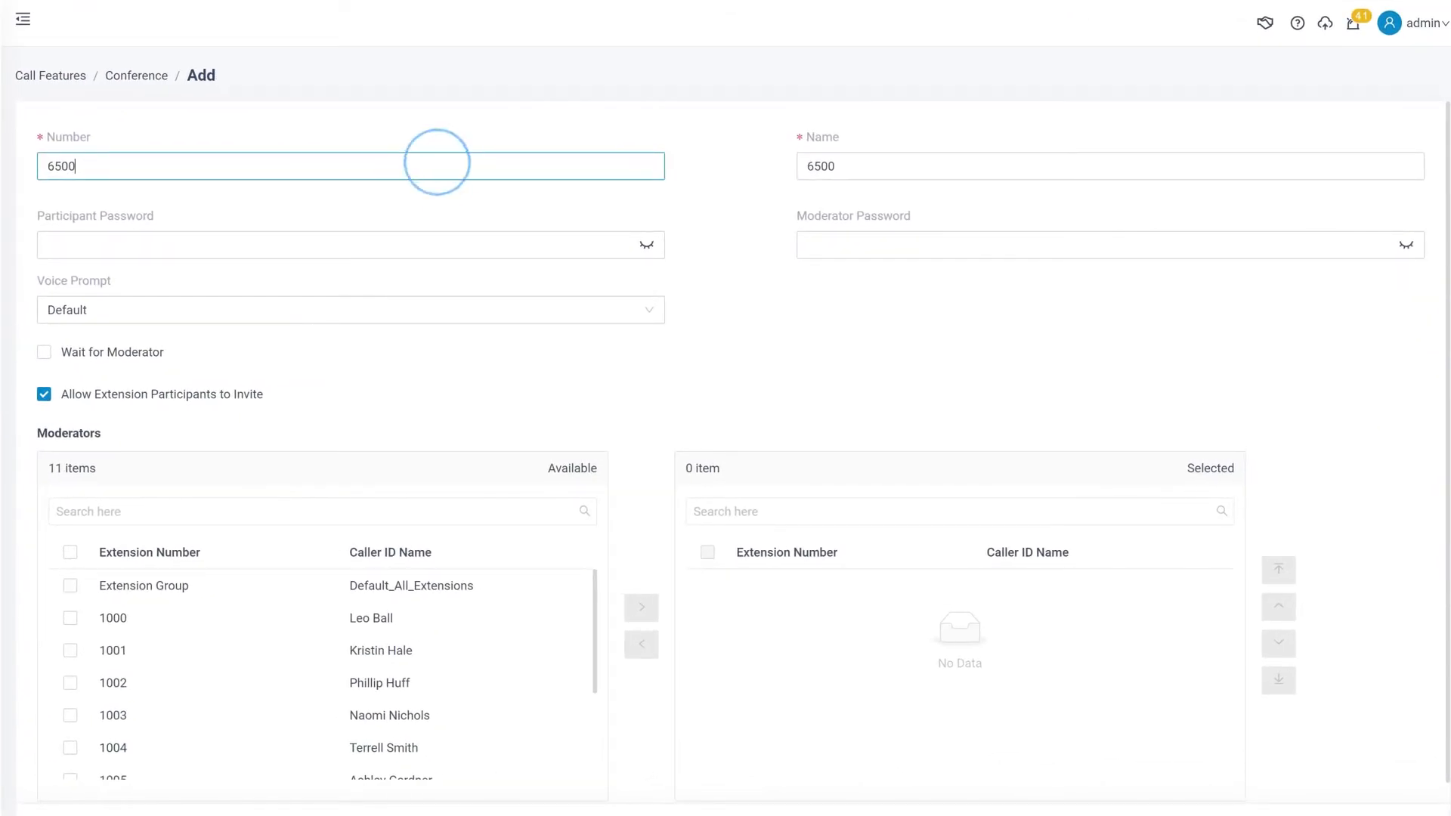
left_click(876, 167)
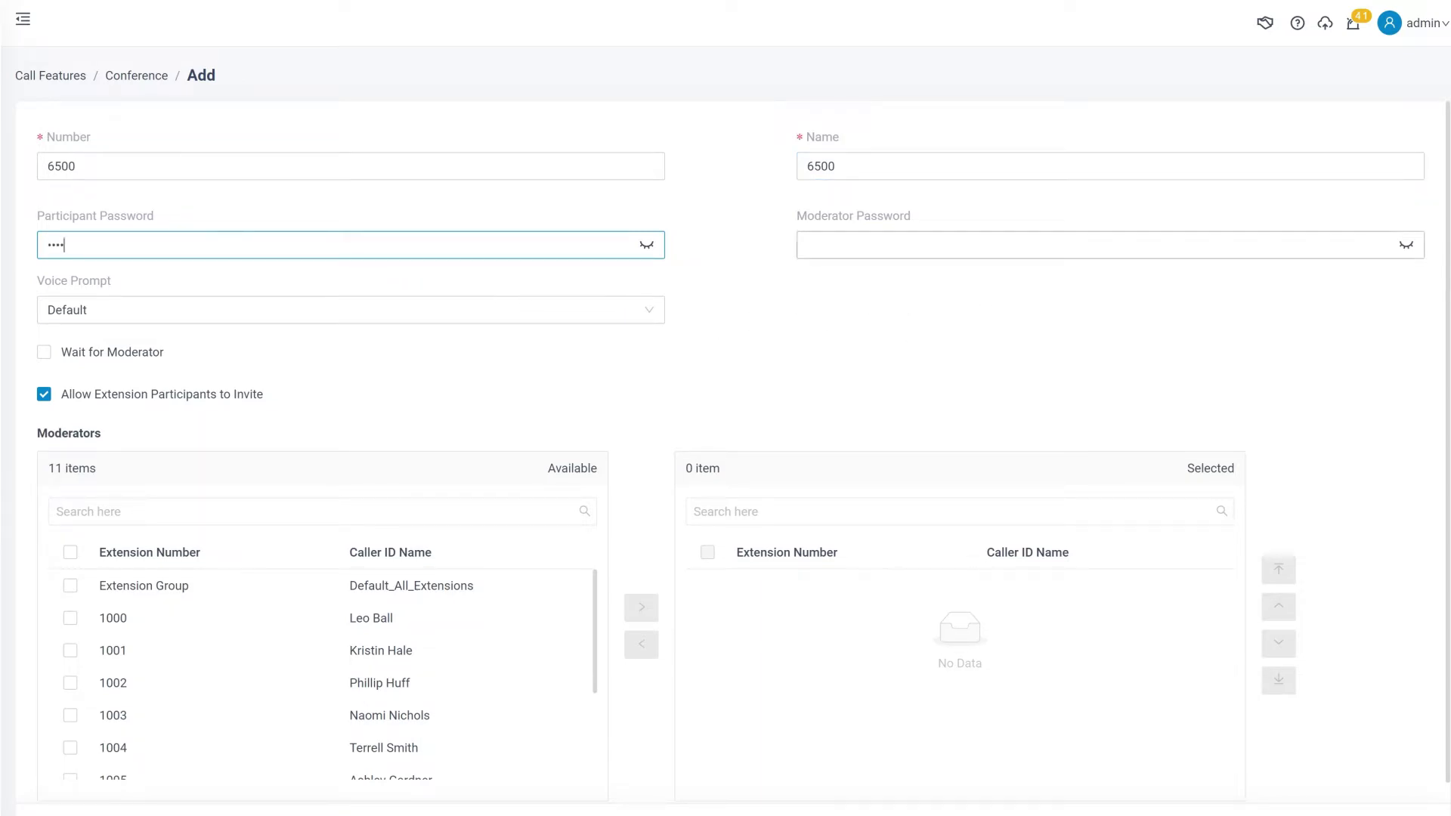
left_click(931, 245)
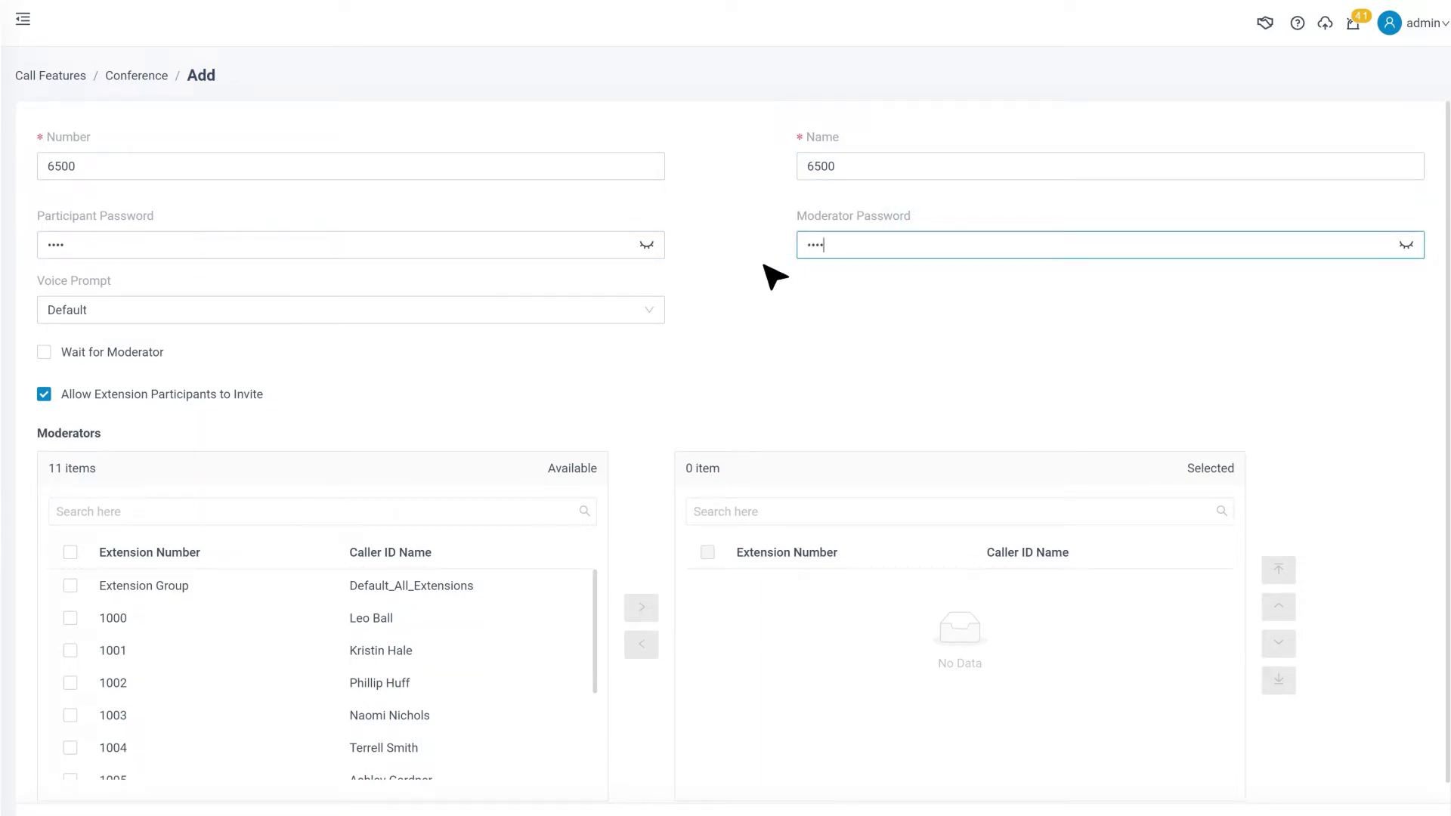
Set the voice prompt to Extension Number and enable Wait for Moderator.
left_click(655, 313)
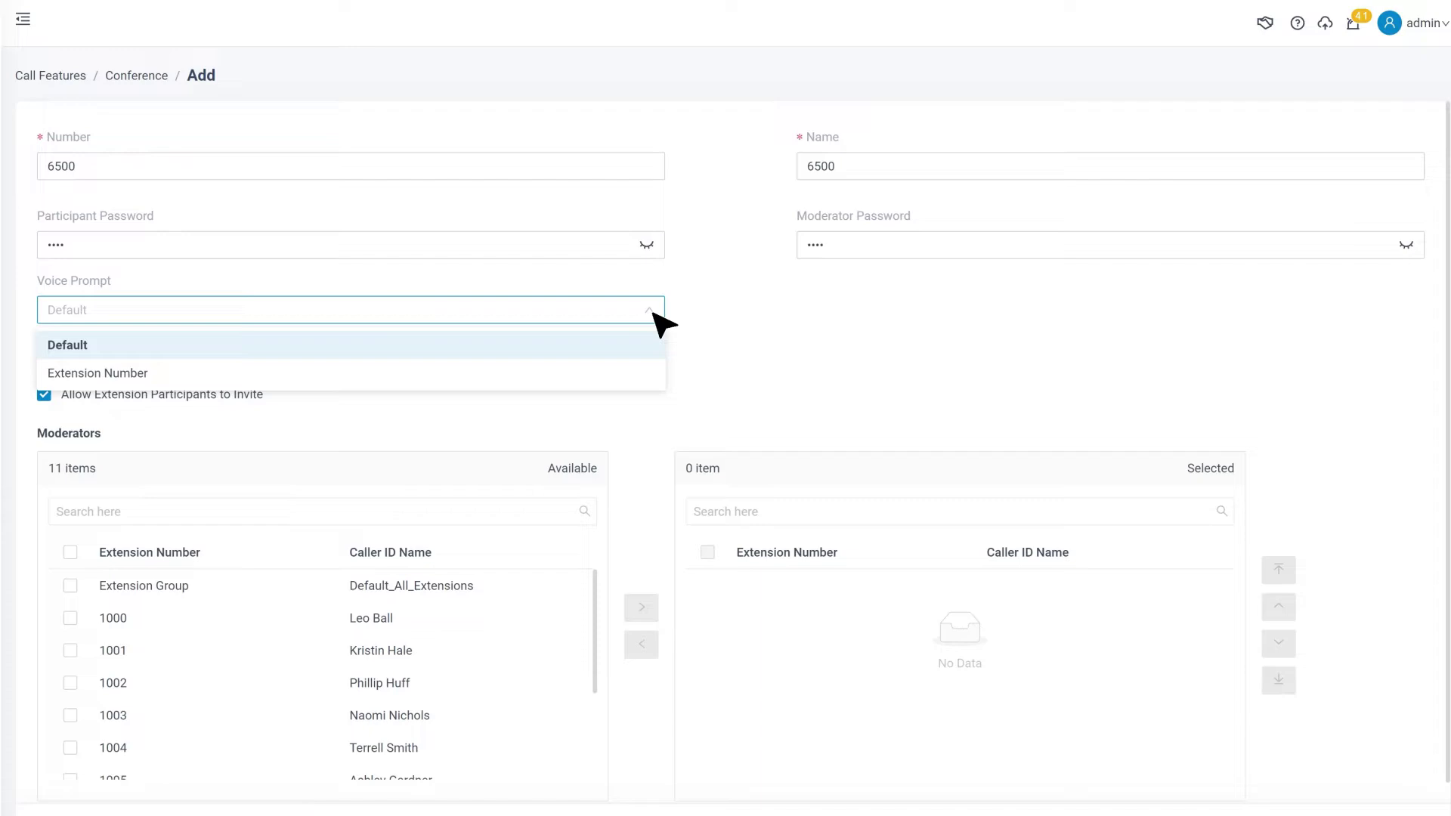
left_click(638, 374)
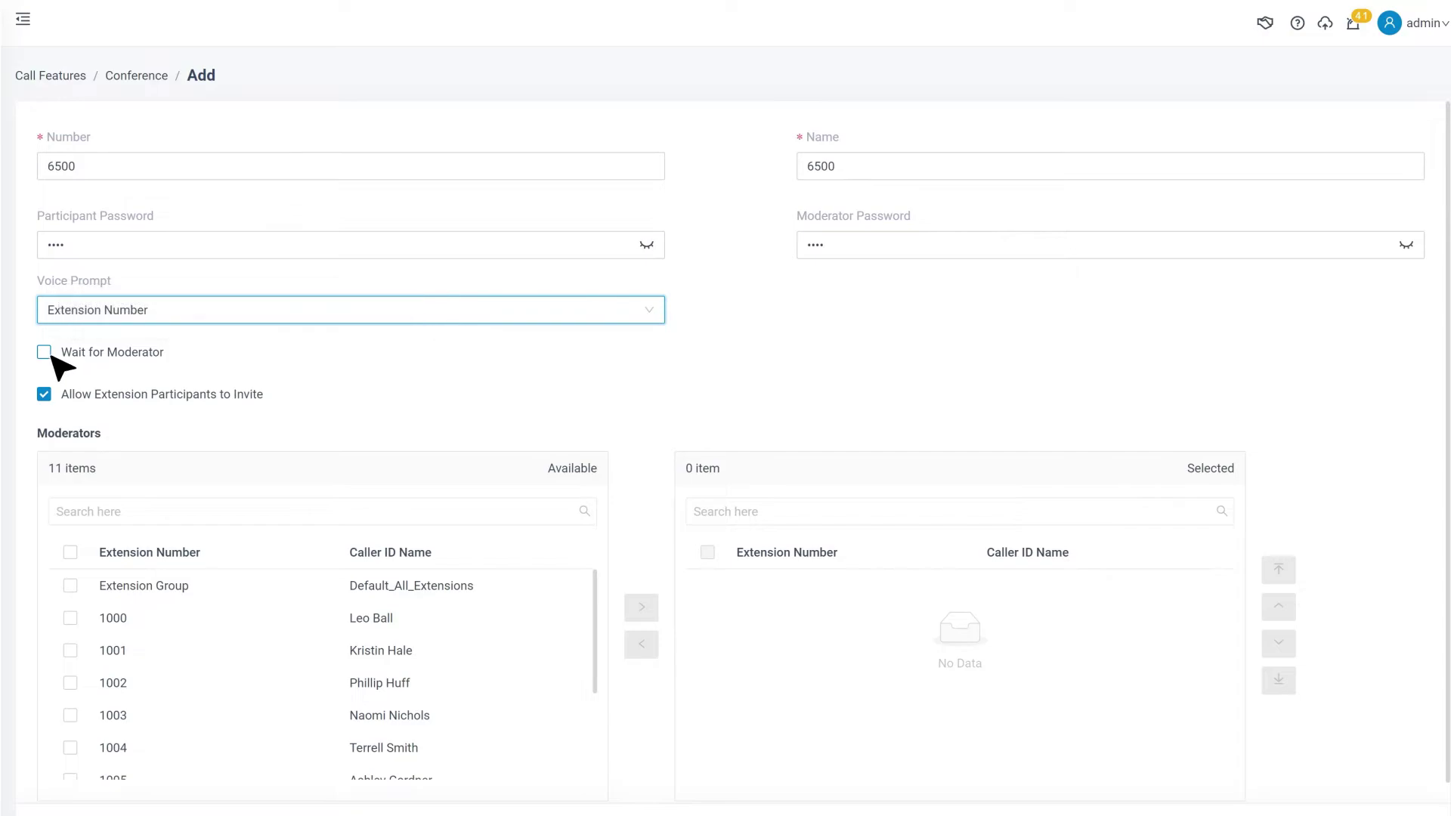
mouse_move(75, 357)
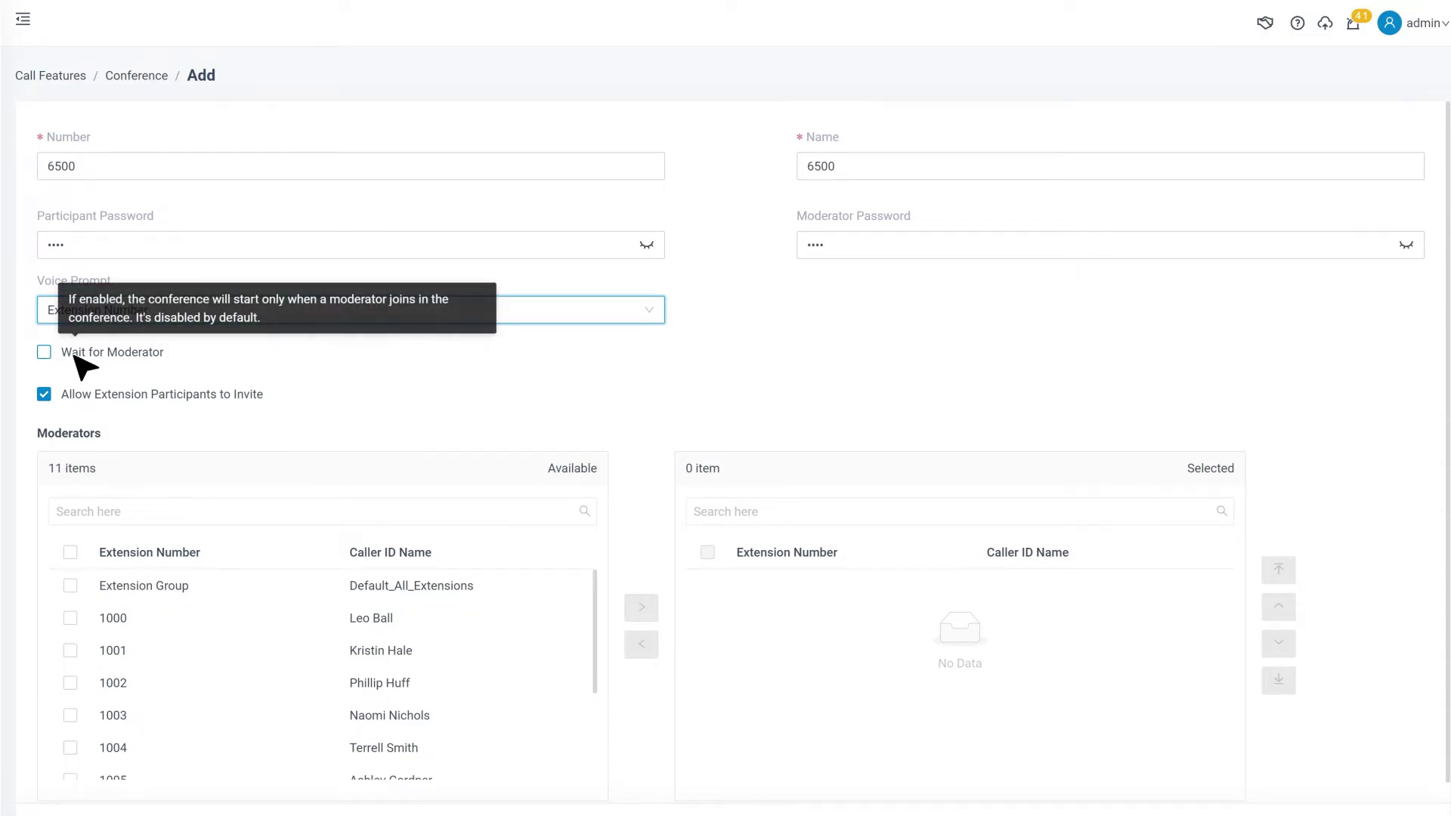
left_click(76, 358)
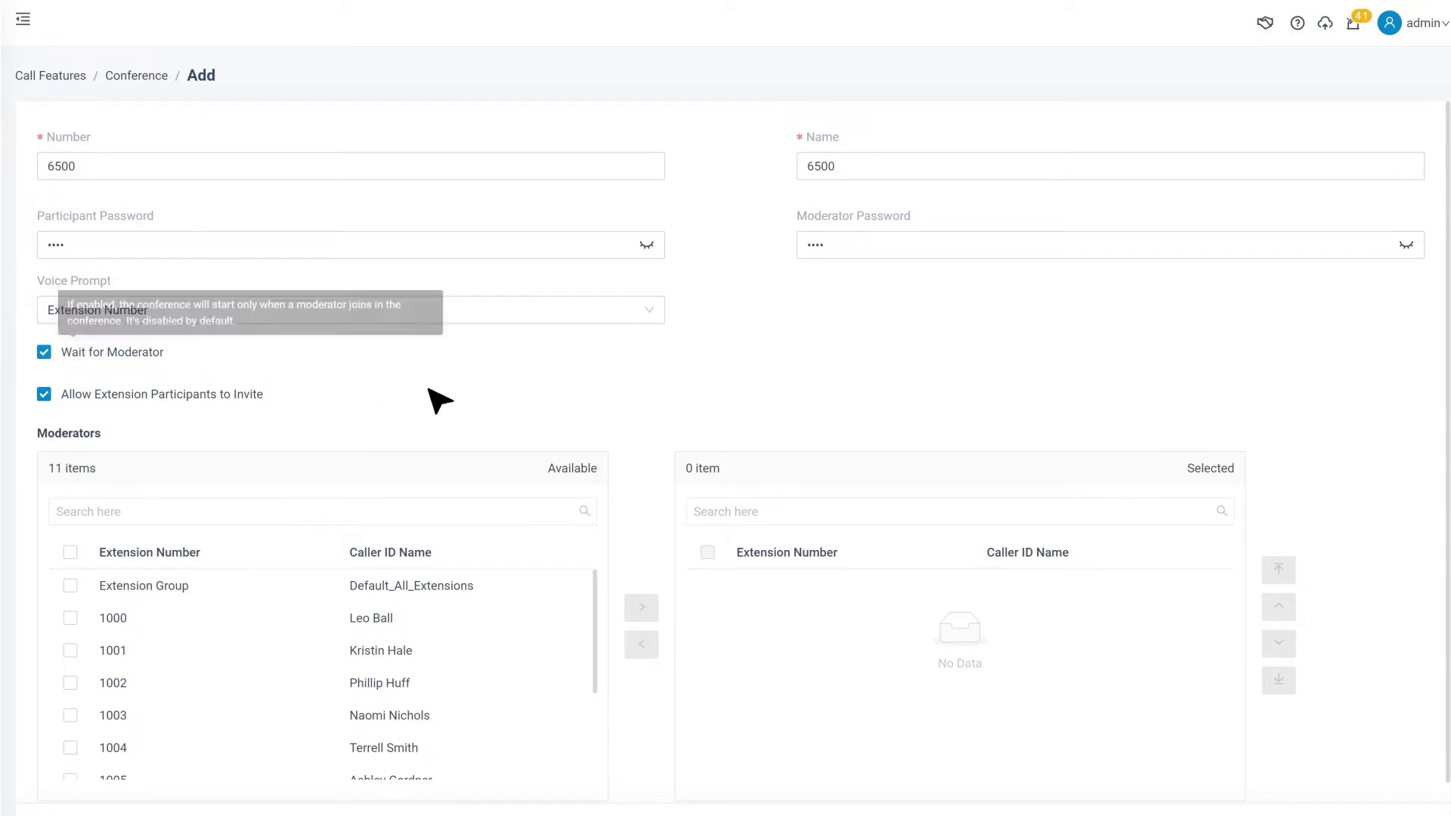
mouse_move(125, 399)
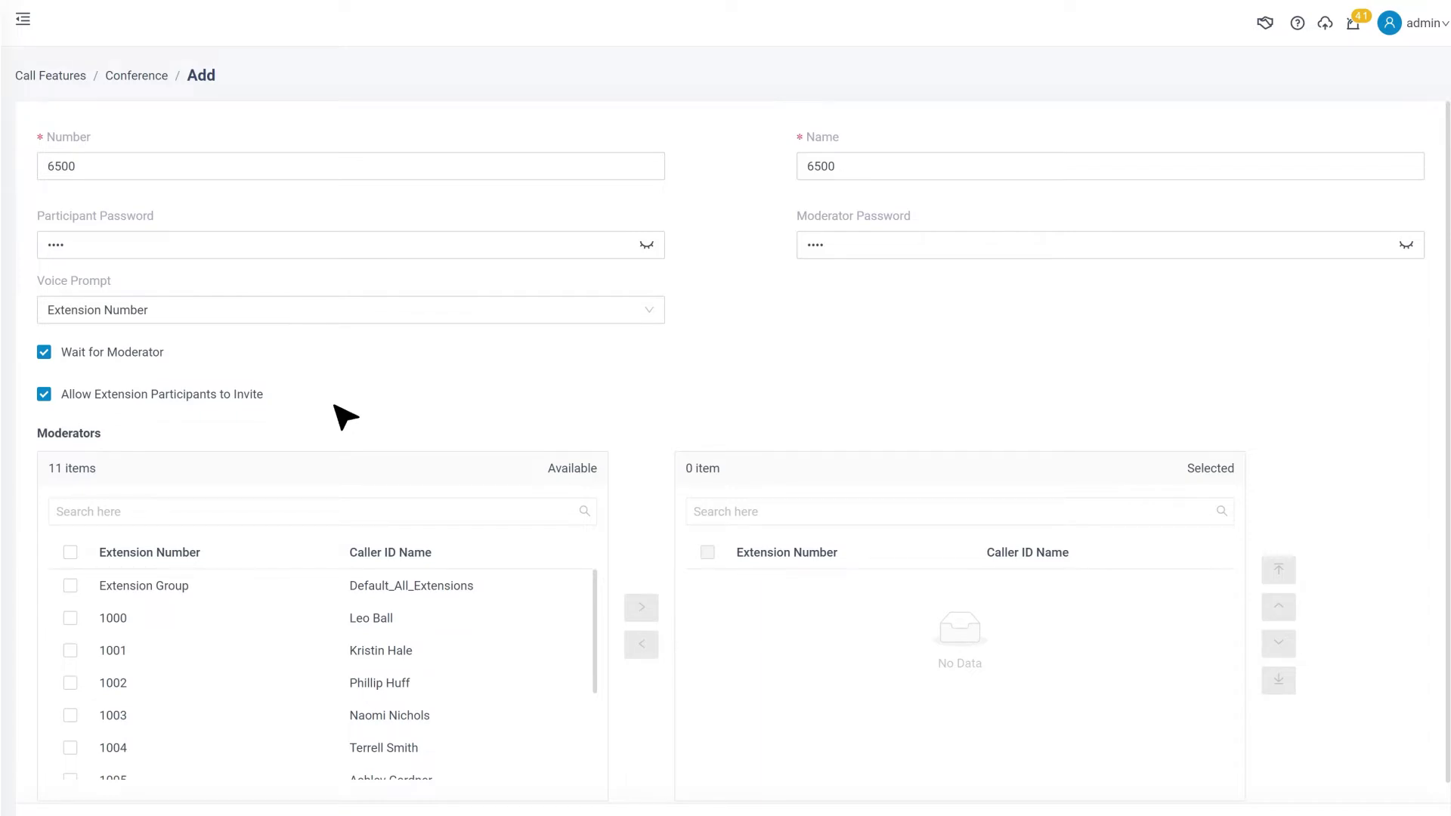
Make extension 1000 and the Extension Group moderators, then save conference 6500.
scroll(306, 412, "down", 1)
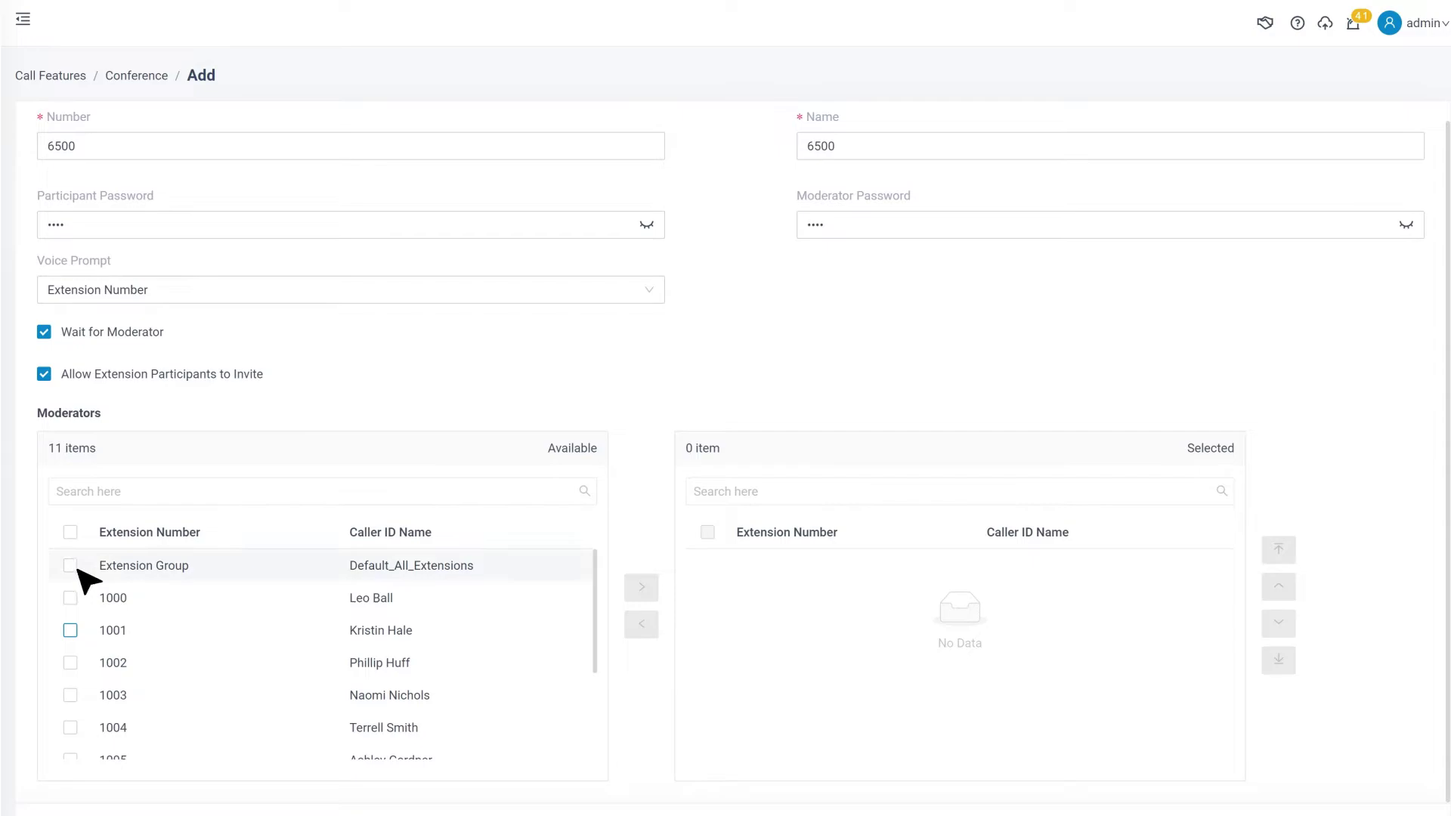
left_click(70, 598)
left_click(71, 566)
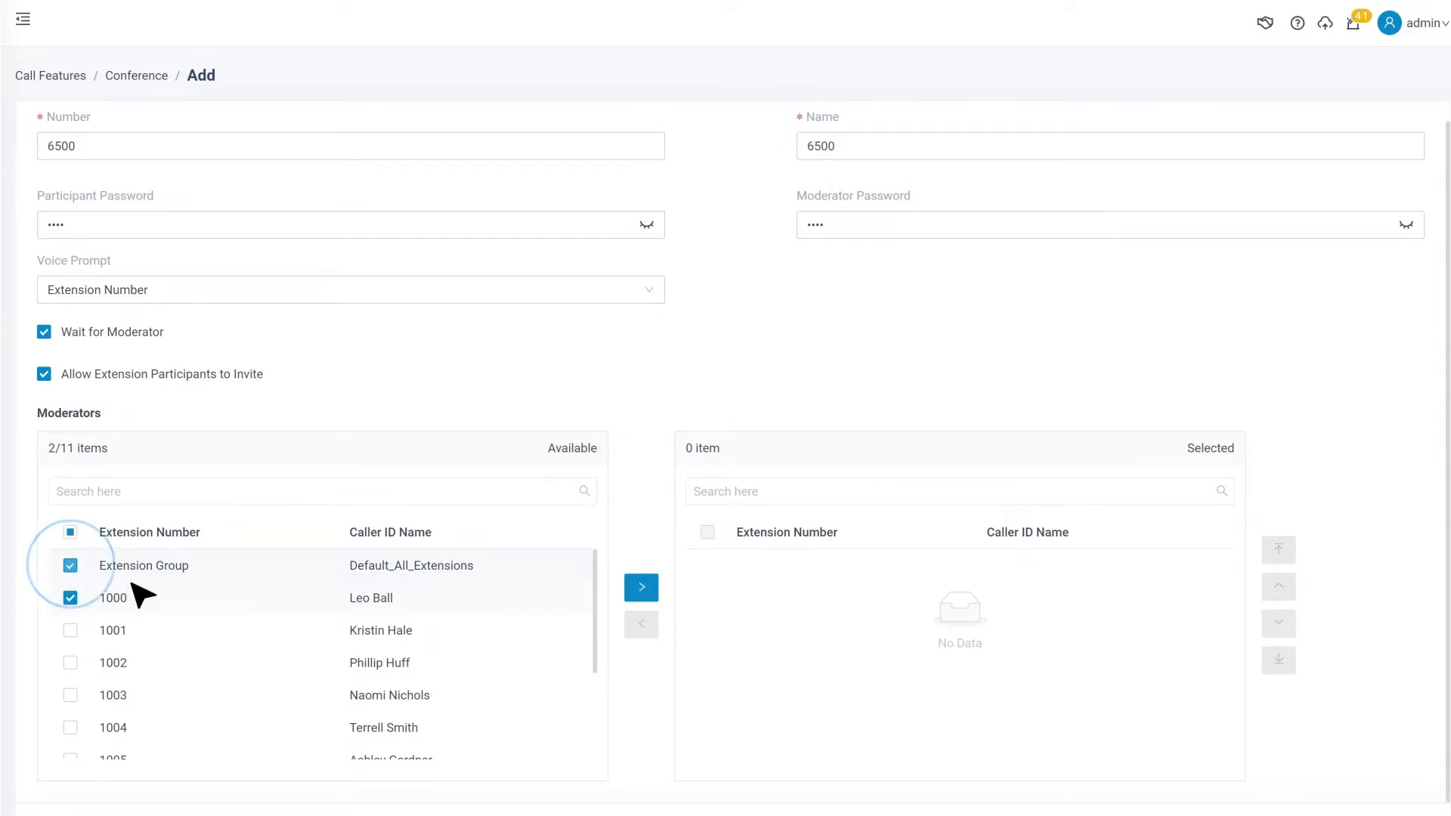
left_click(641, 587)
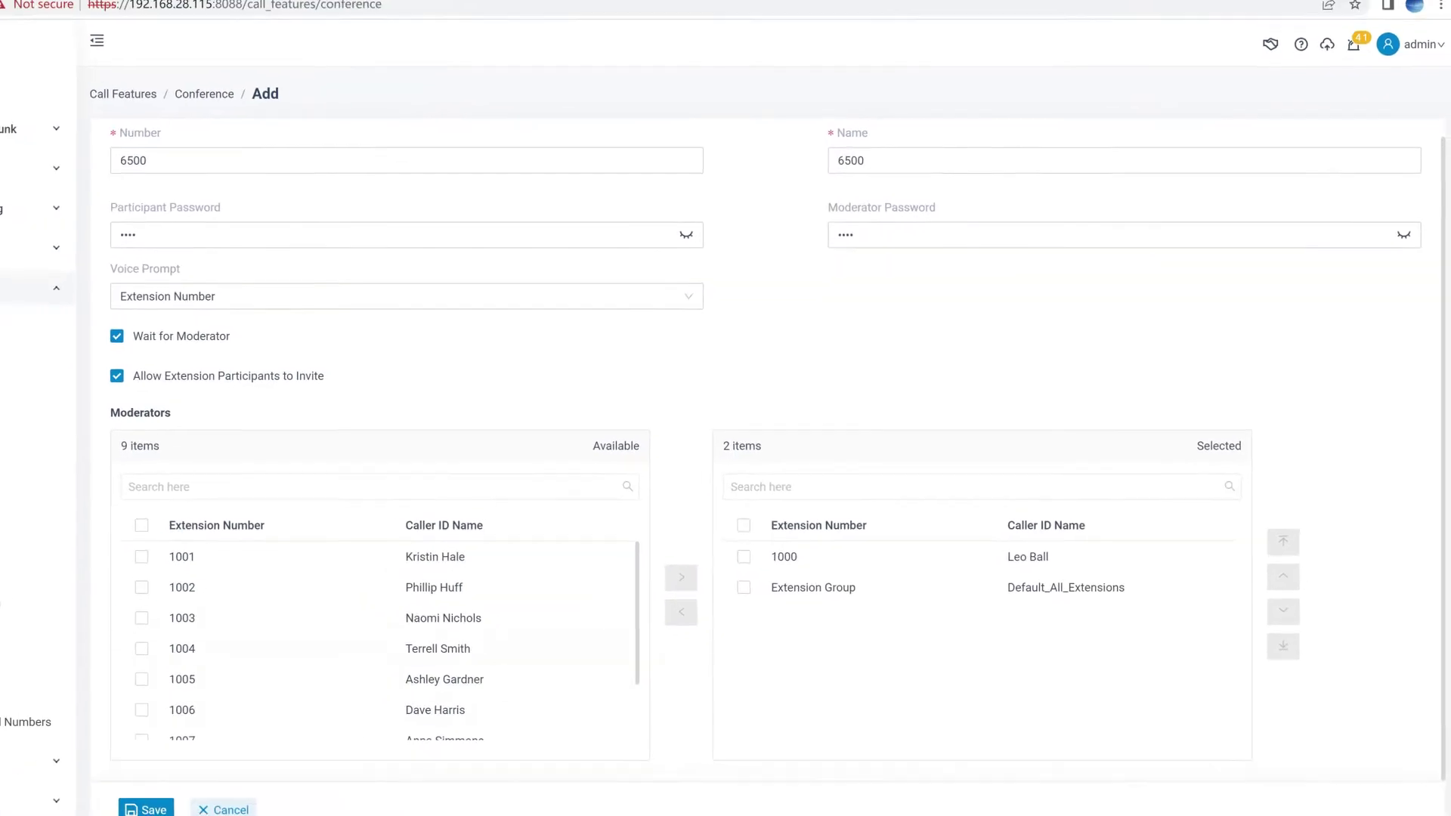
left_click(146, 809)
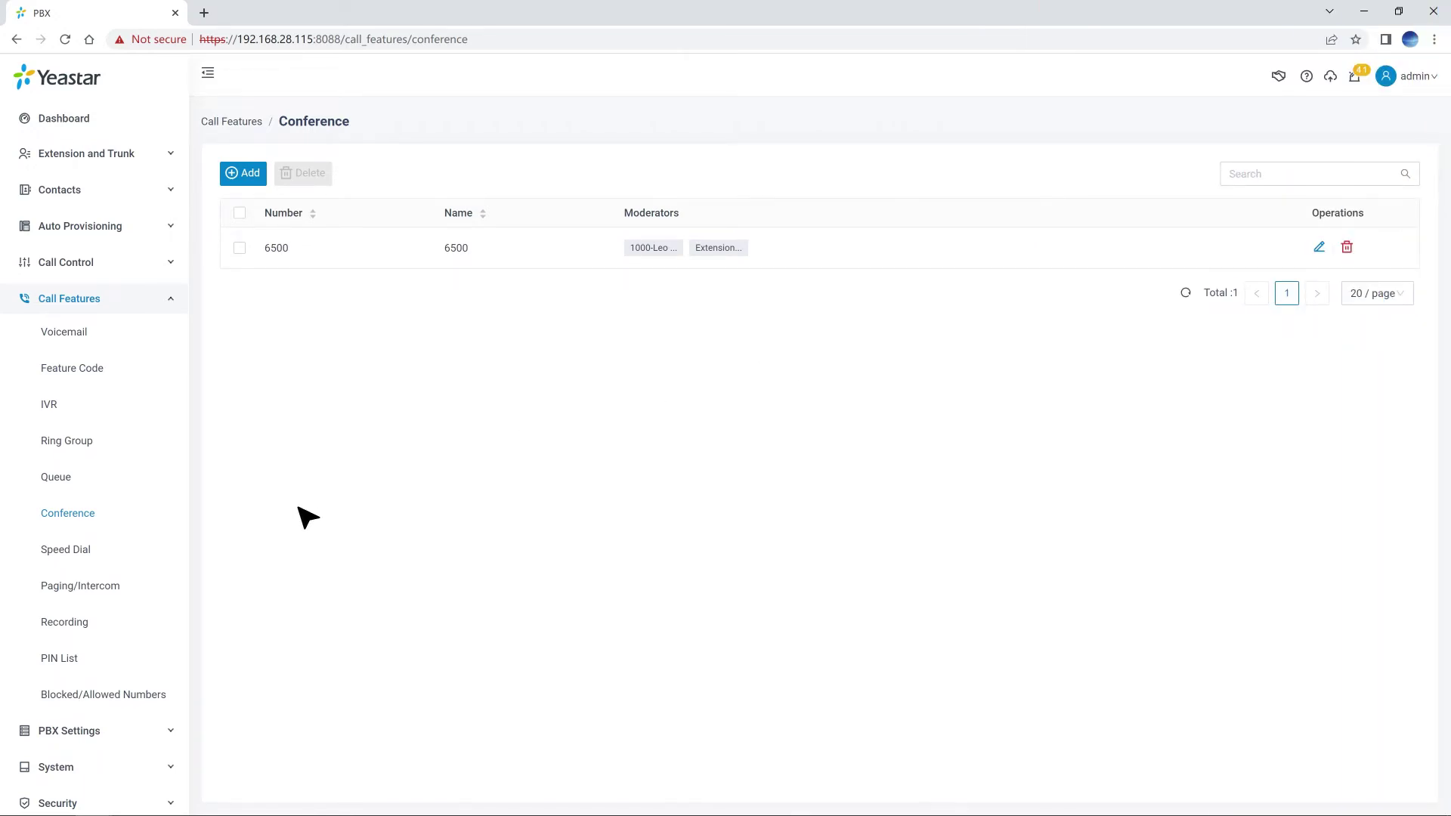
left_click(97, 554)
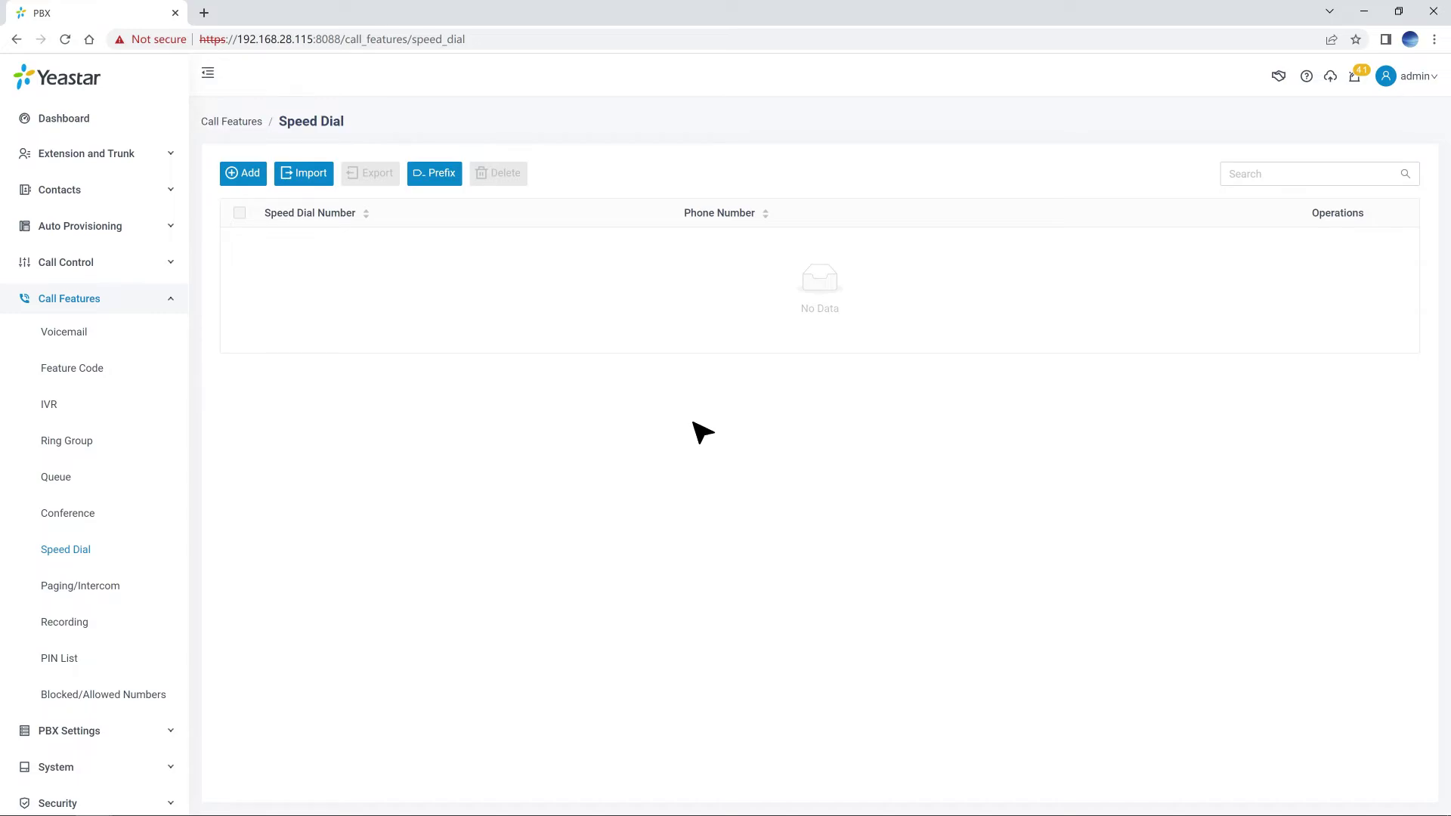
left_click(253, 179)
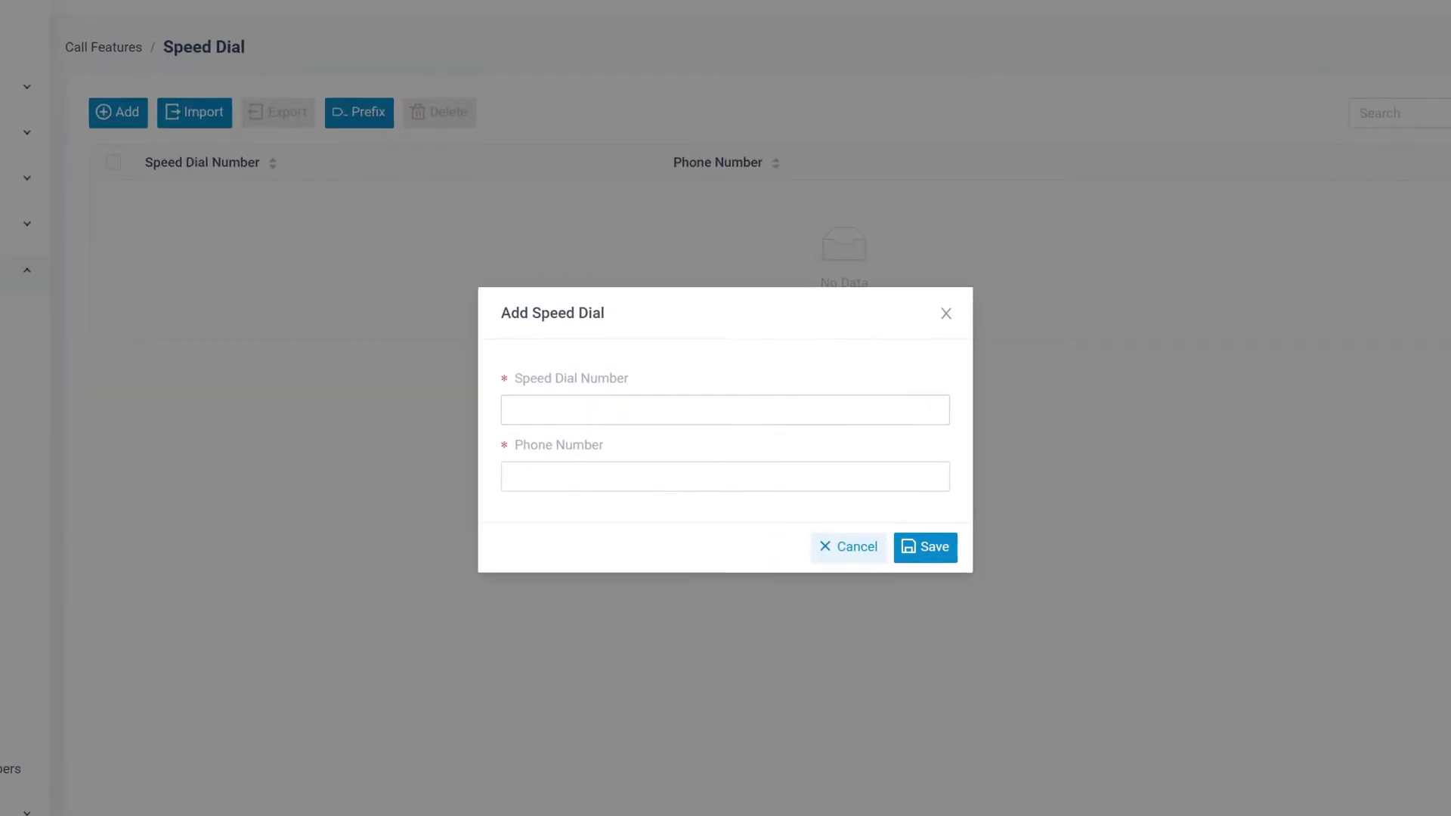
left_click(614, 408)
type("*85")
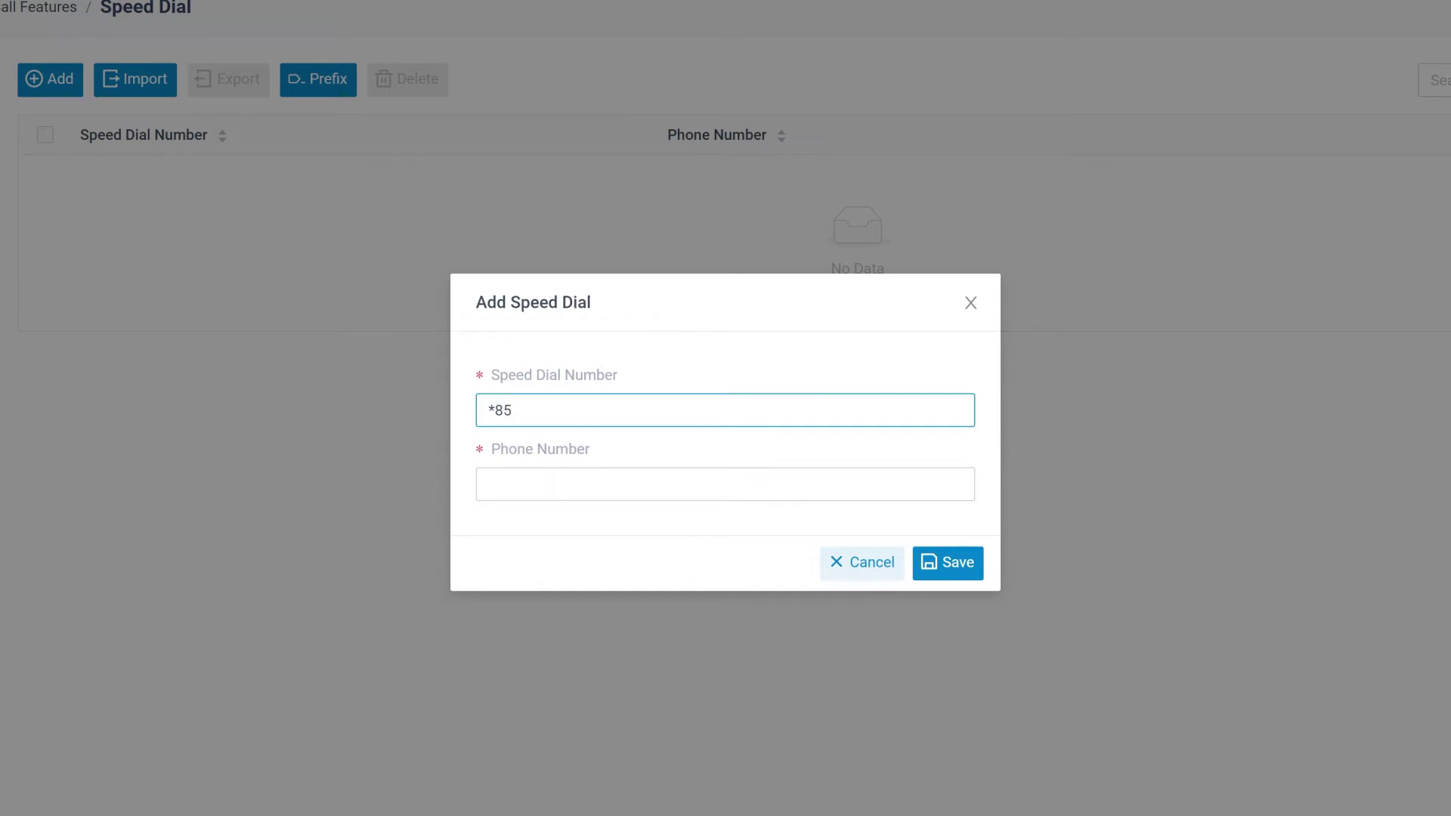
left_click(550, 476)
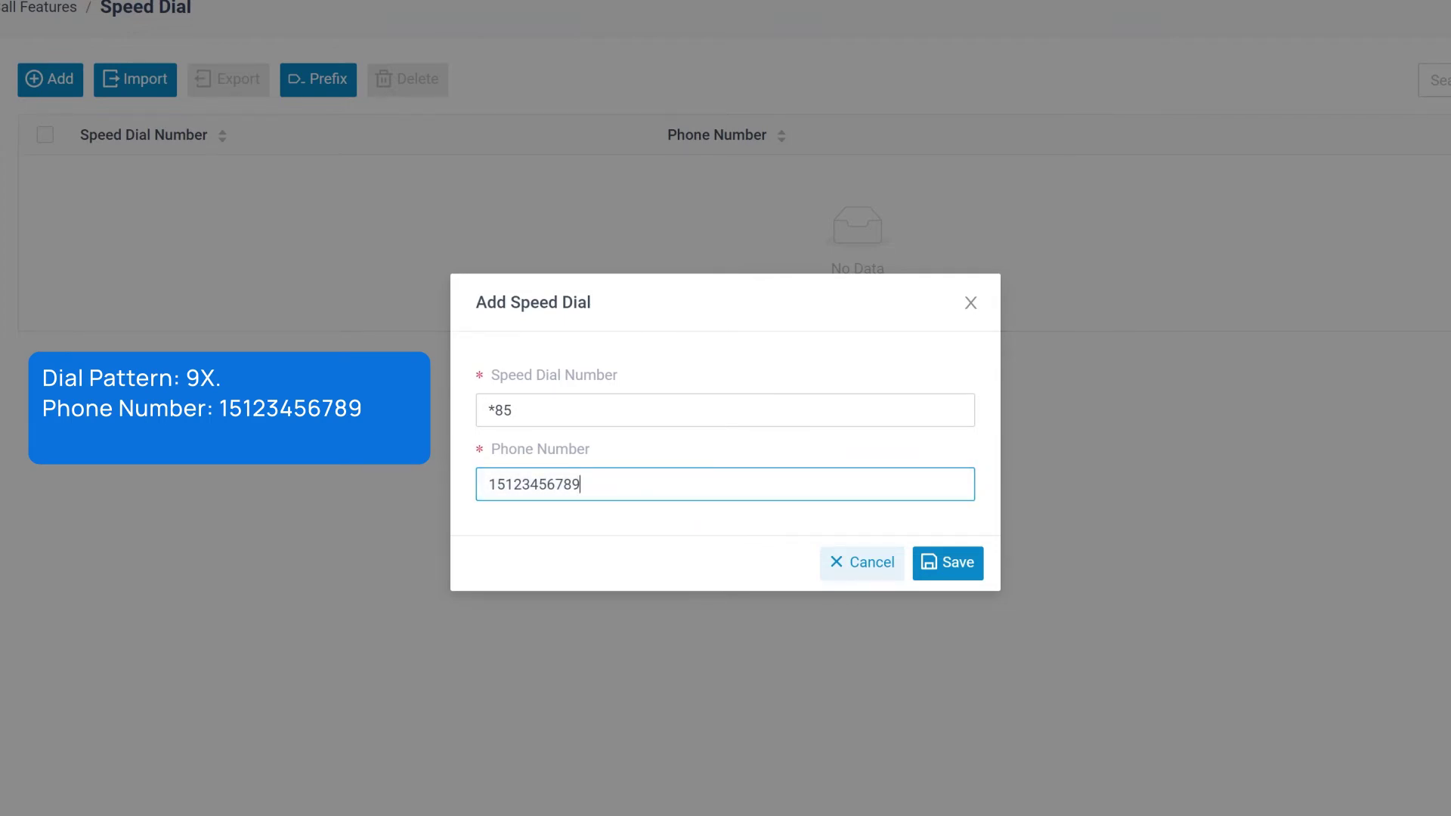
left_click(488, 485)
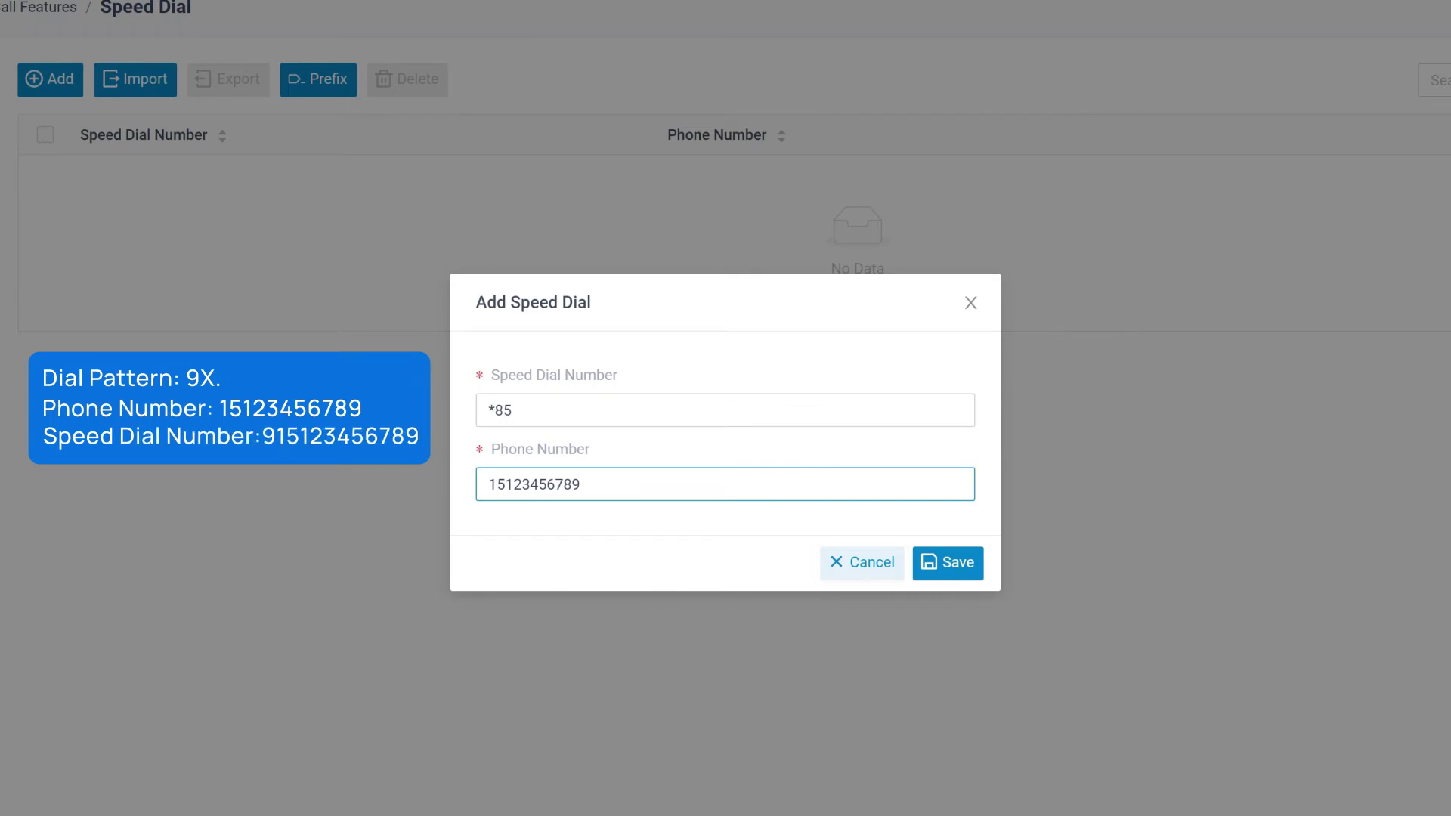
type("9")
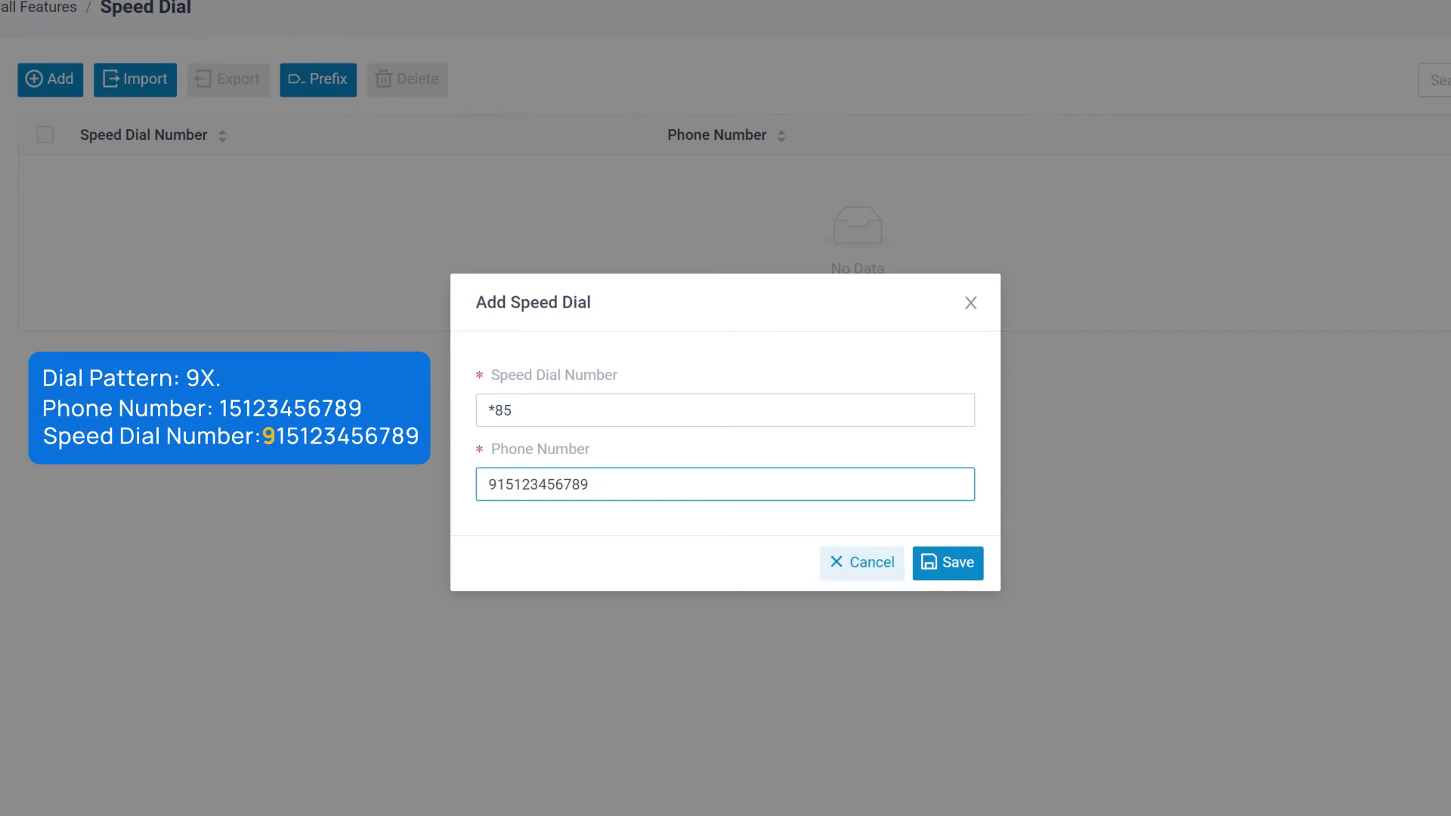
left_click(937, 561)
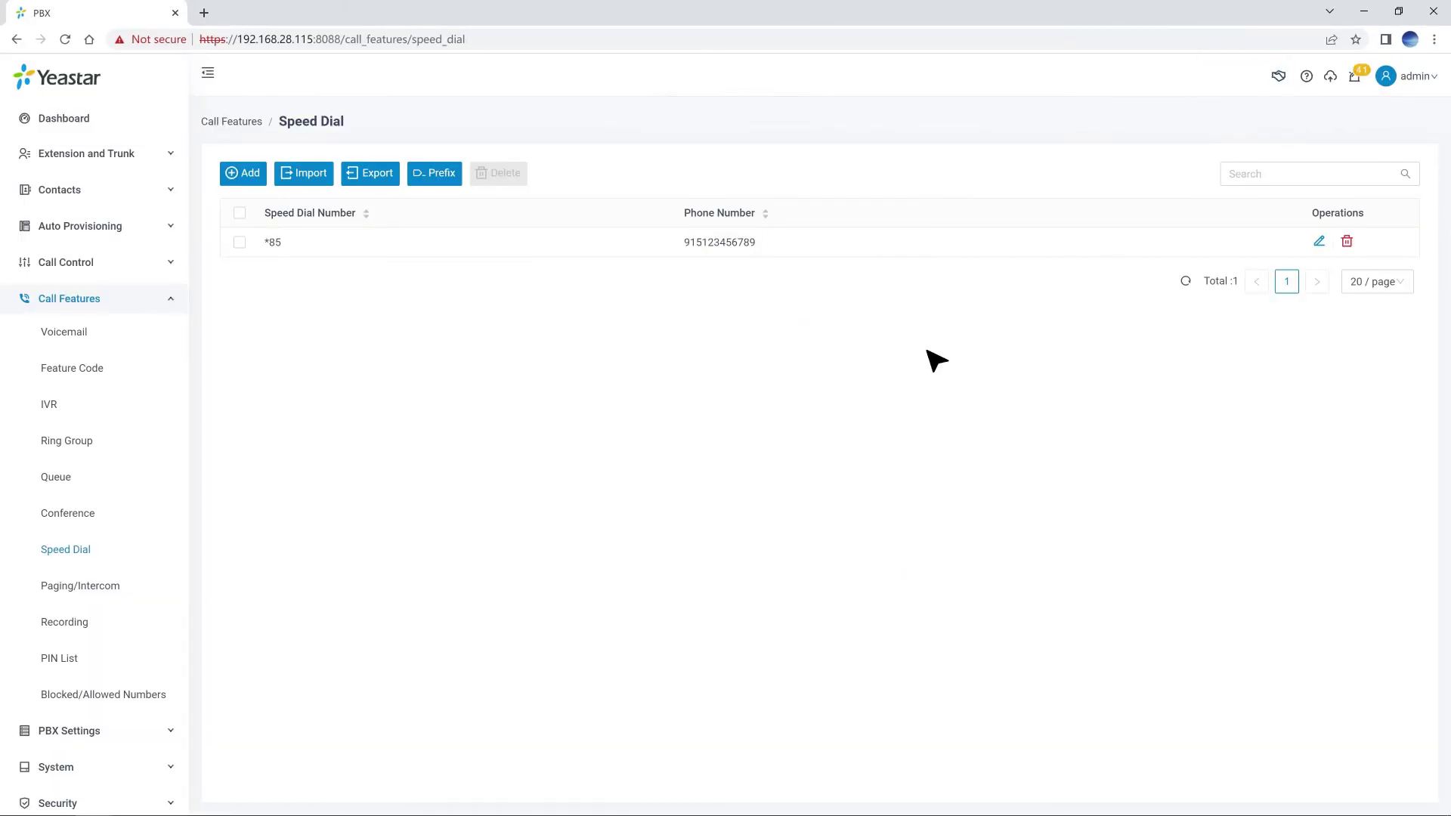
Export the speed dial list to CSV and review the downloaded file.
left_click(385, 180)
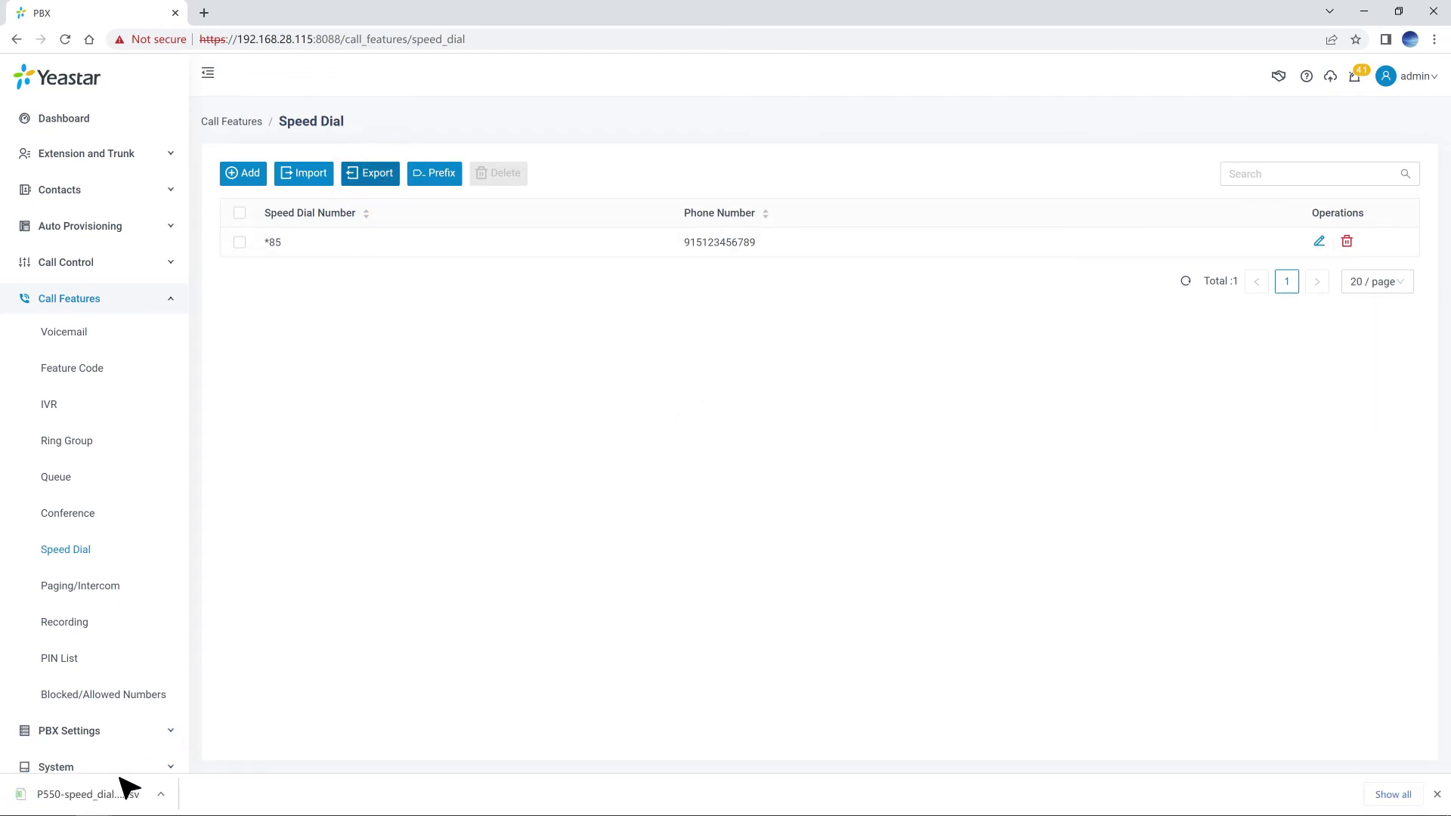
left_click(113, 793)
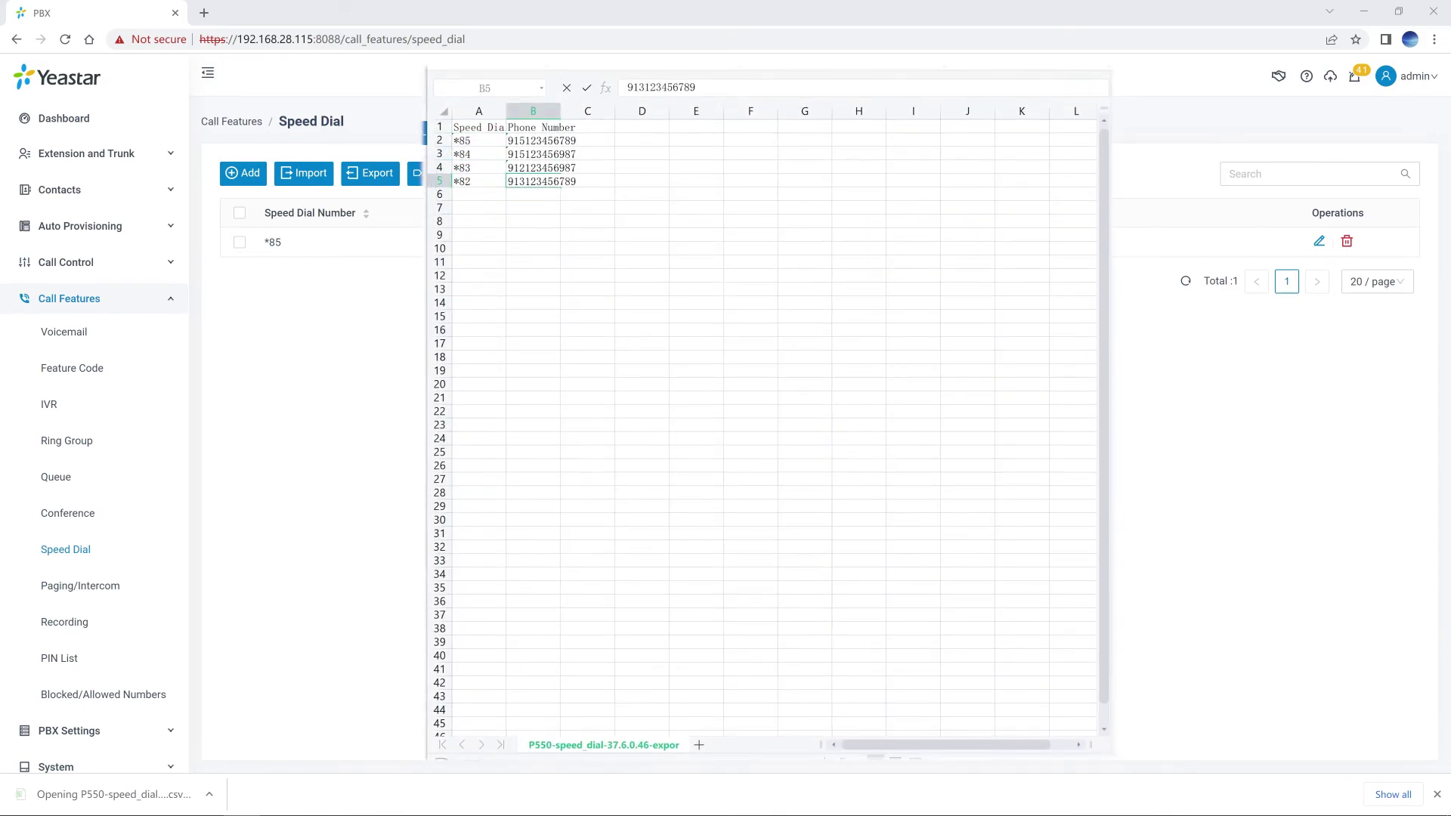
key("alt+F4")
Import the speed dial CSV, accepting the partial-failure notice, so *82, *83 and *84 are added.
left_click(319, 177)
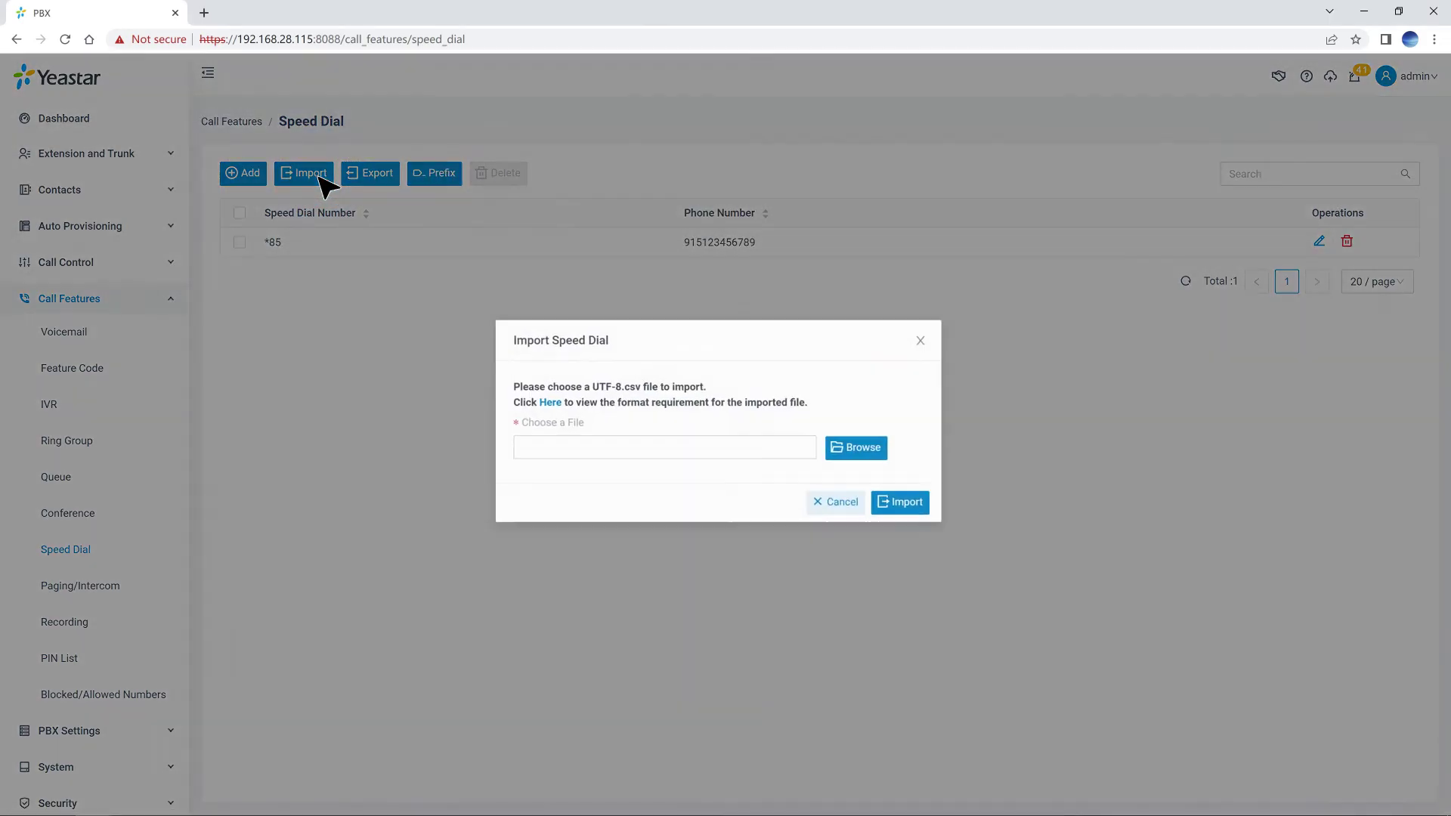
left_click(852, 452)
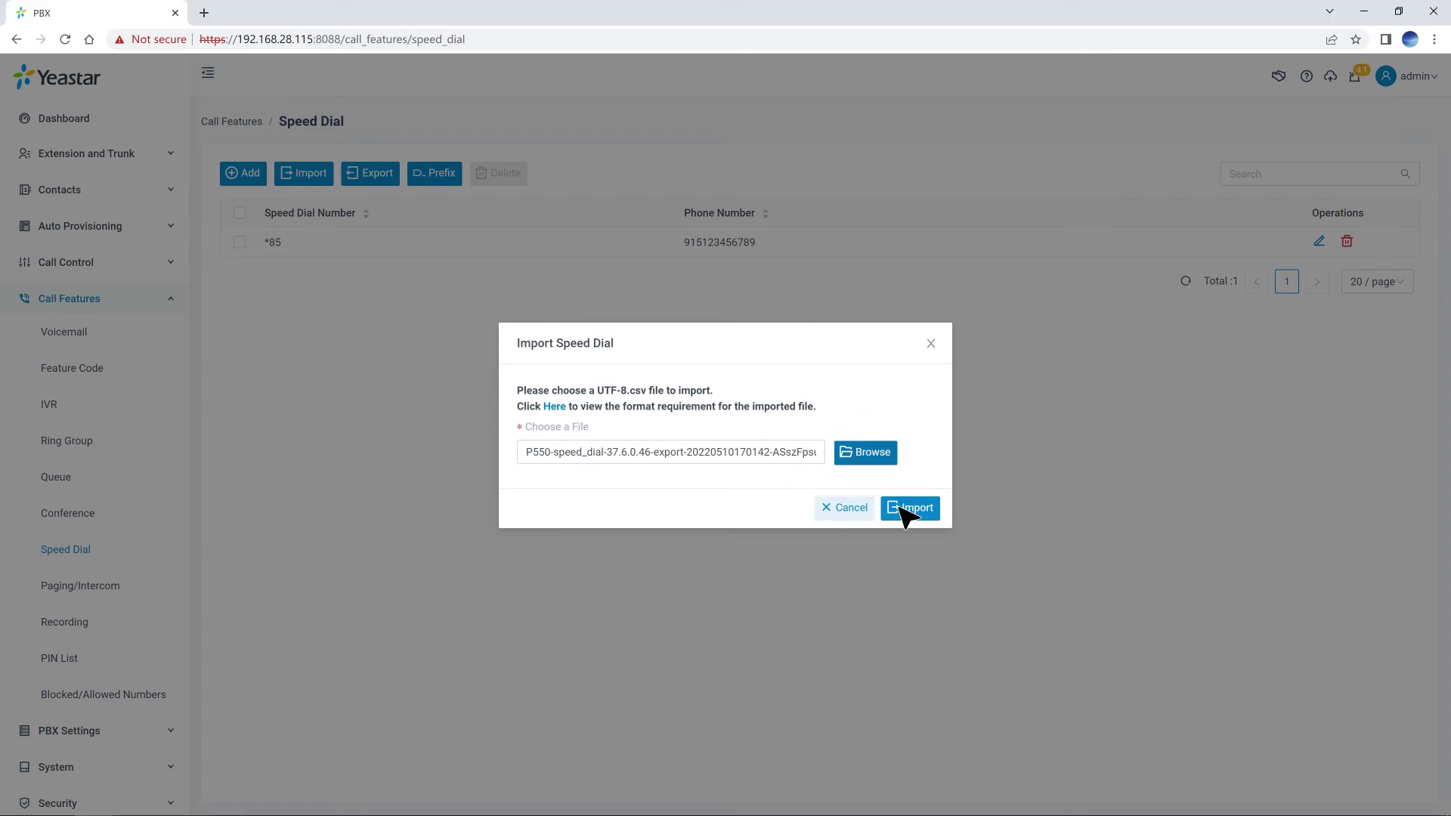
left_click(907, 508)
left_click(843, 456)
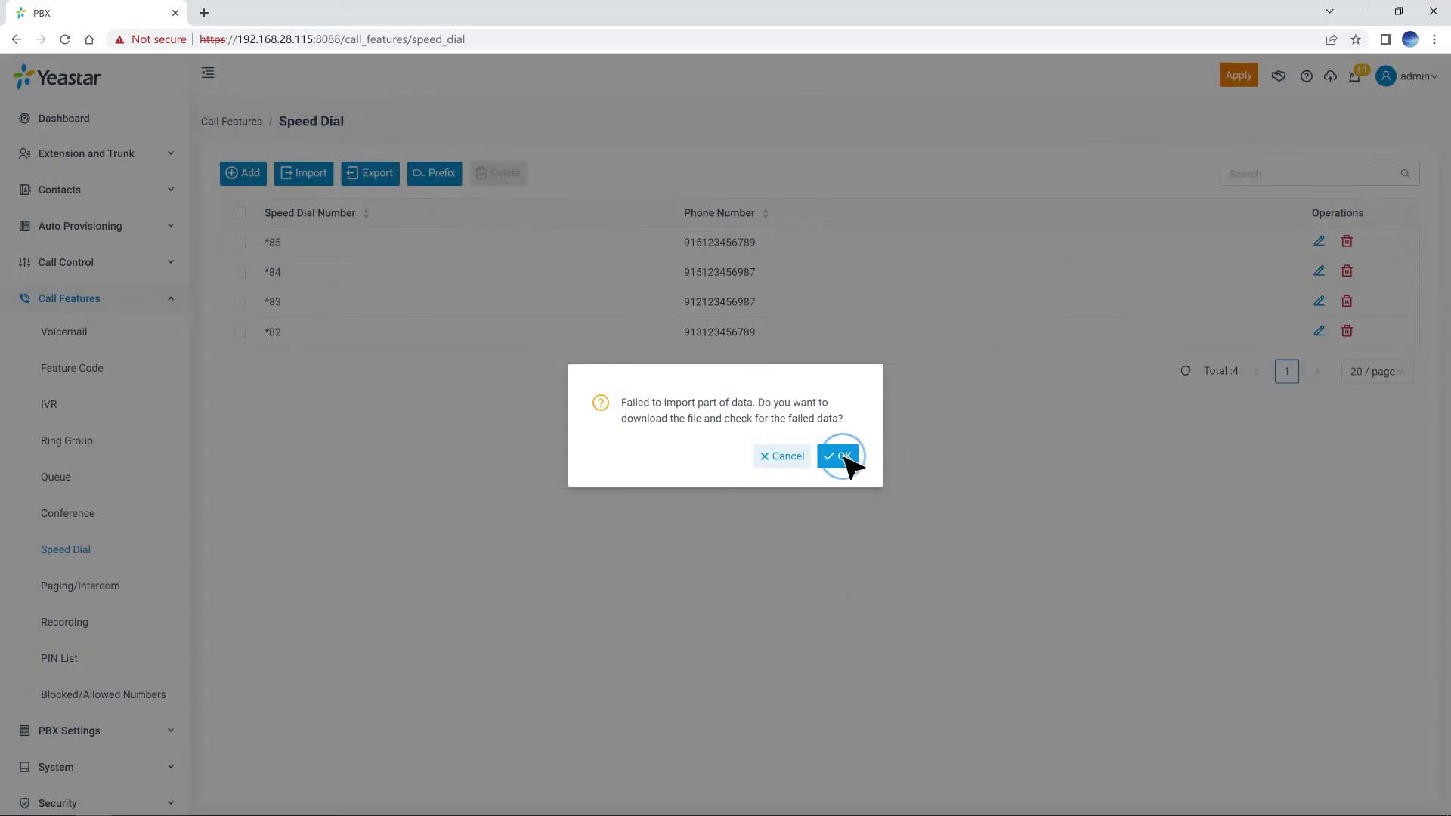
left_click(1239, 76)
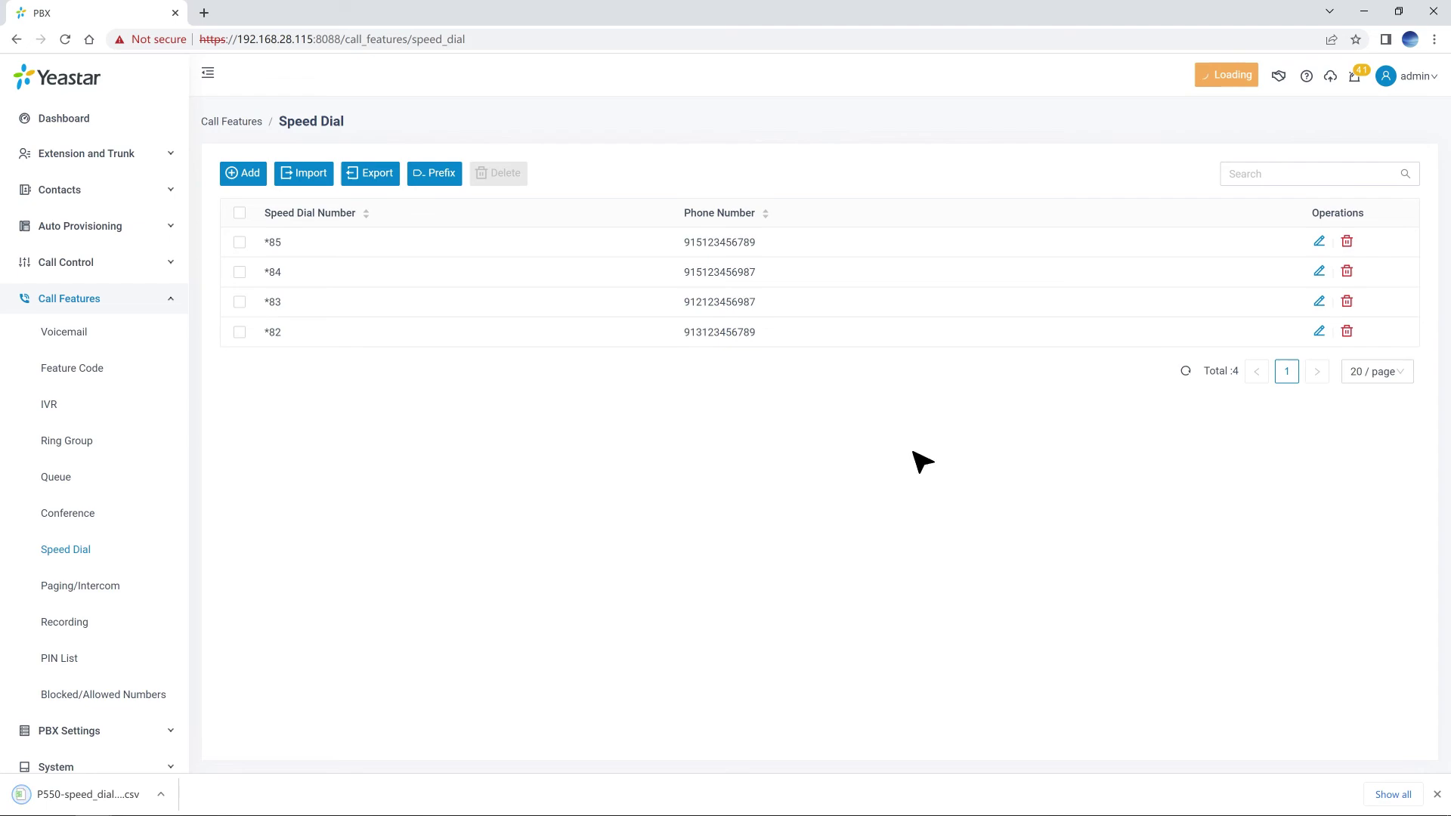